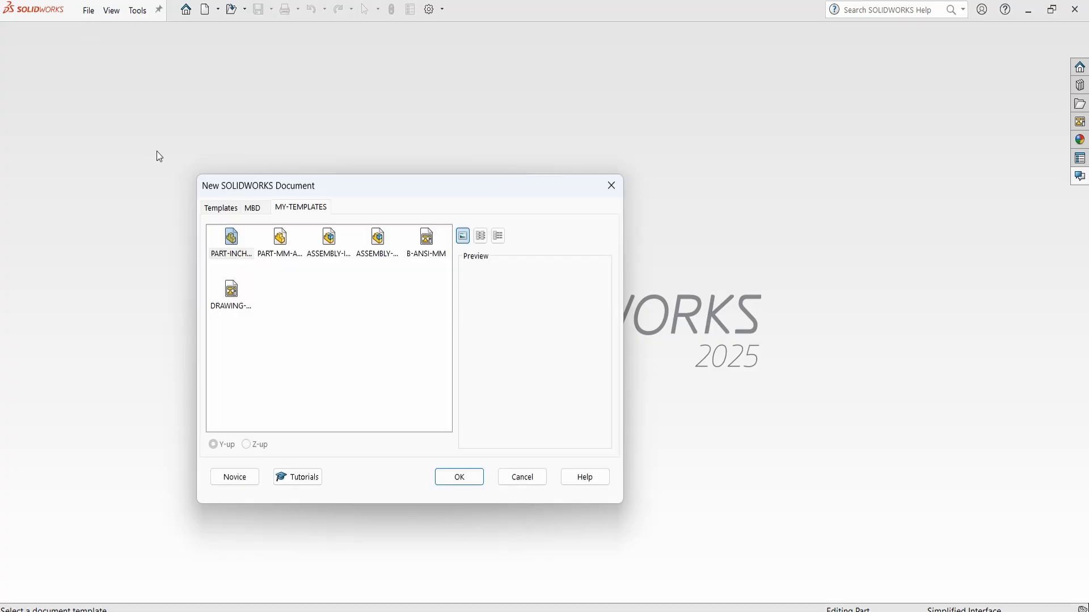
# Step: Create a new part from the inch part template and insert the Bowl_Revovle_Base_and_Shell_2 part into it
pyautogui.doubleClick(233, 241)
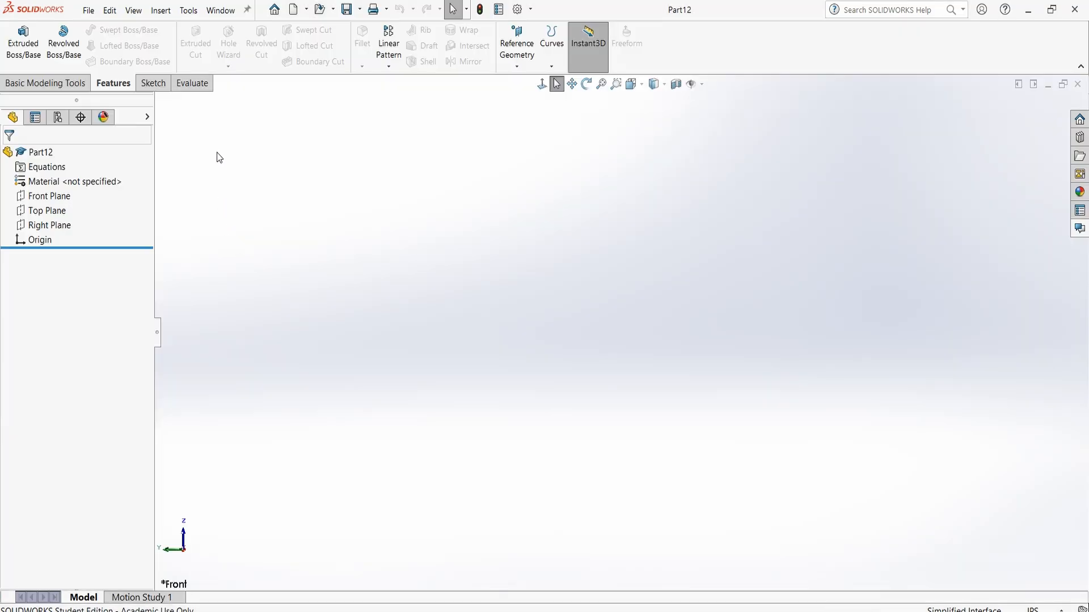
pyautogui.click(160, 10)
pyautogui.click(211, 327)
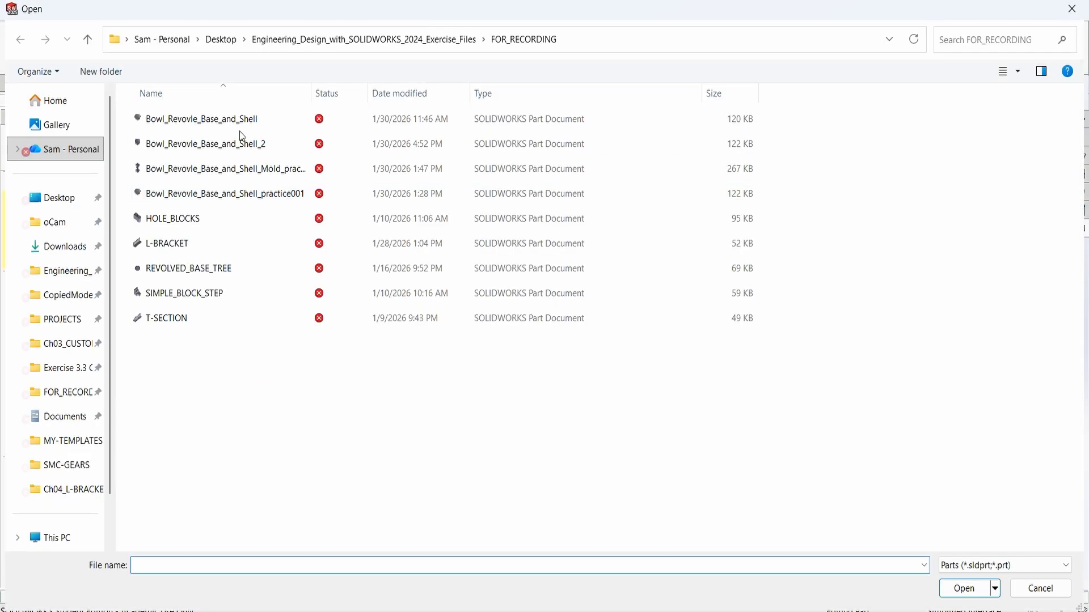
pyautogui.click(243, 142)
pyautogui.doubleClick(242, 143)
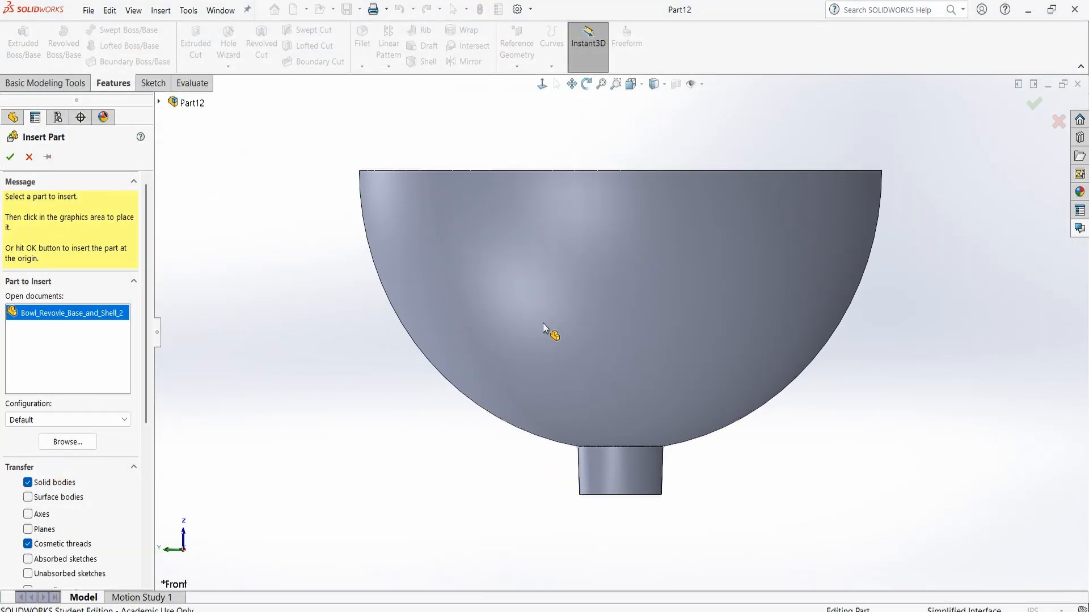
pyautogui.click(548, 333)
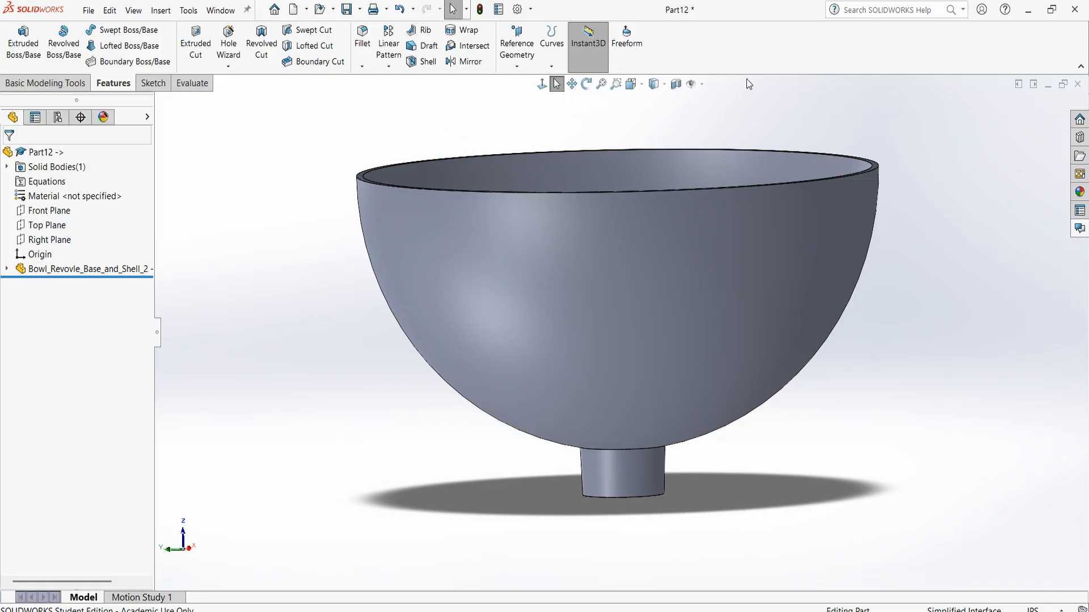
# Step: Display the Mold Tools commands as a floating set near the bowl in the graphics area
pyautogui.rightClick(712, 50)
pyautogui.moveTo(739, 111)
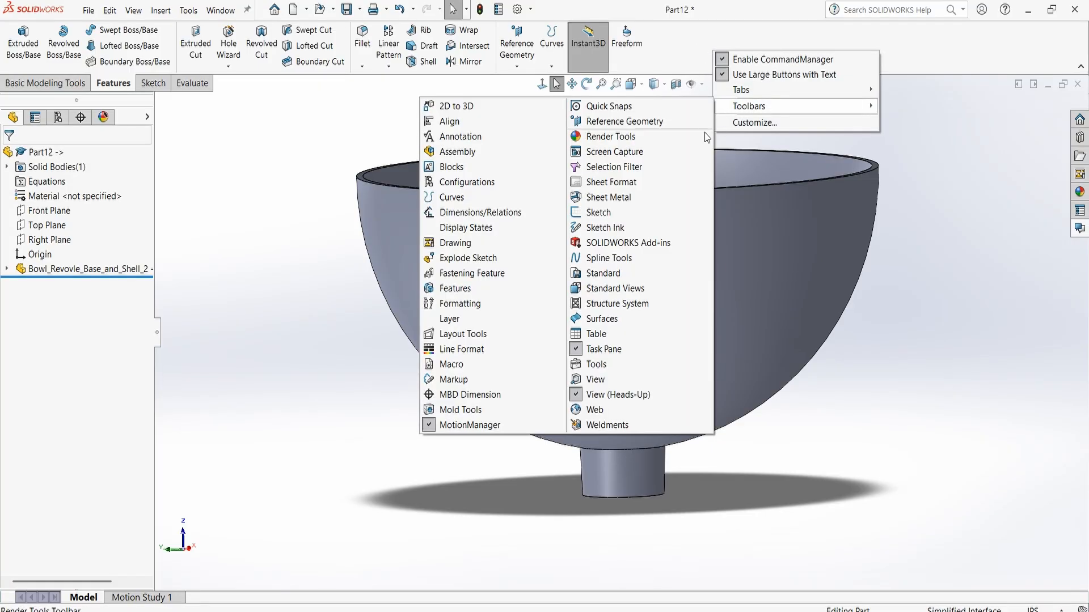
pyautogui.moveTo(338, 115); pyautogui.dragTo(334, 147)
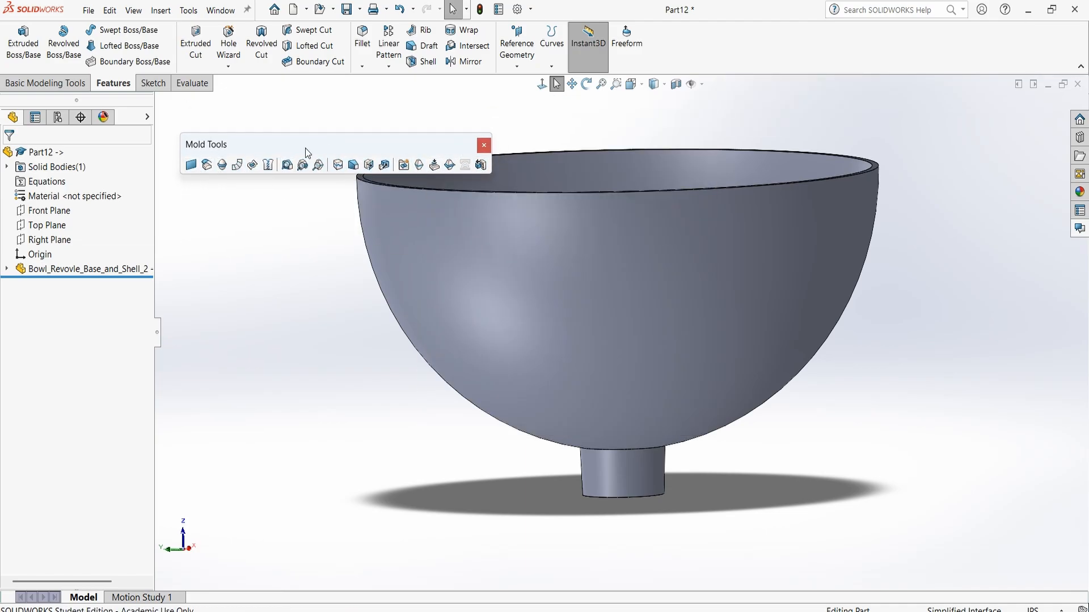
# Step: Create a parting line for the core/cavity split, using the bowl's rim face as pull direction and a 1° draft analysis
pyautogui.click(419, 165)
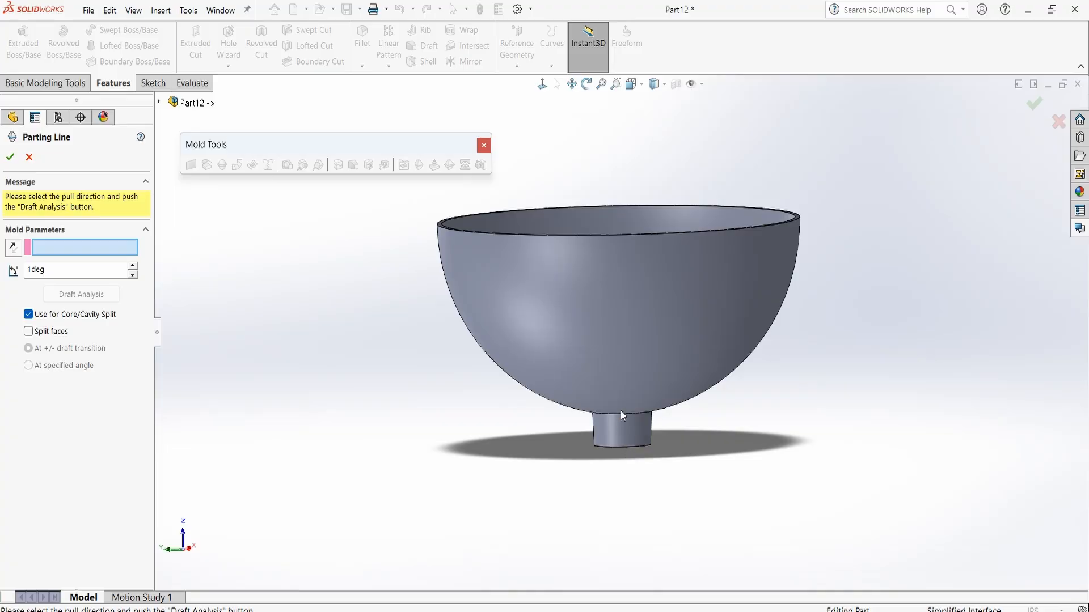
pyautogui.moveTo(612, 122); pyautogui.dragTo(616, 151, button='middle')
pyautogui.scroll(2, 536, 149)
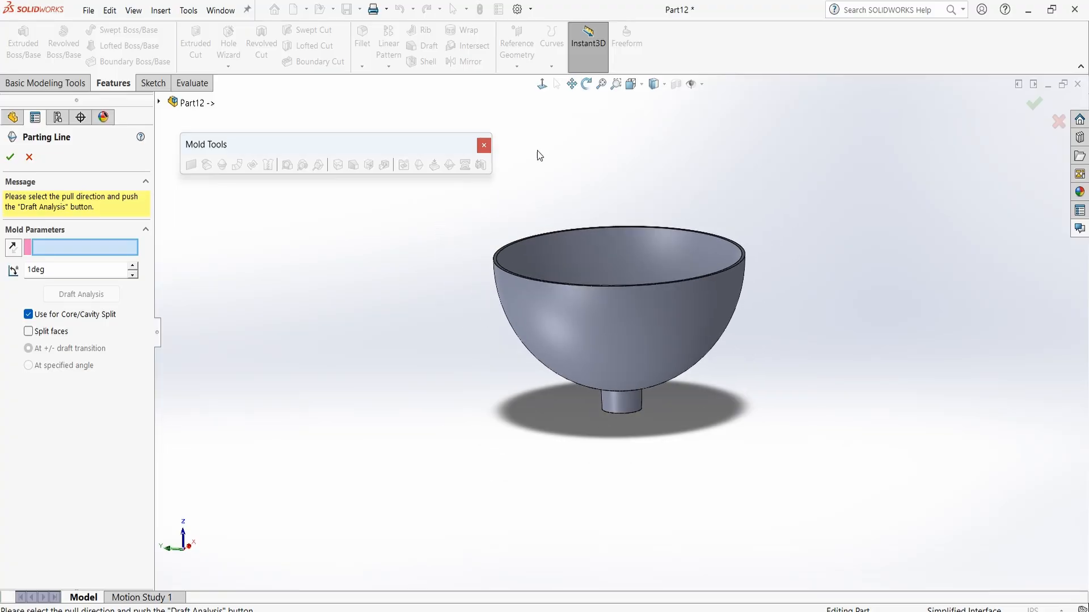
pyautogui.scroll(-3, 578, 188)
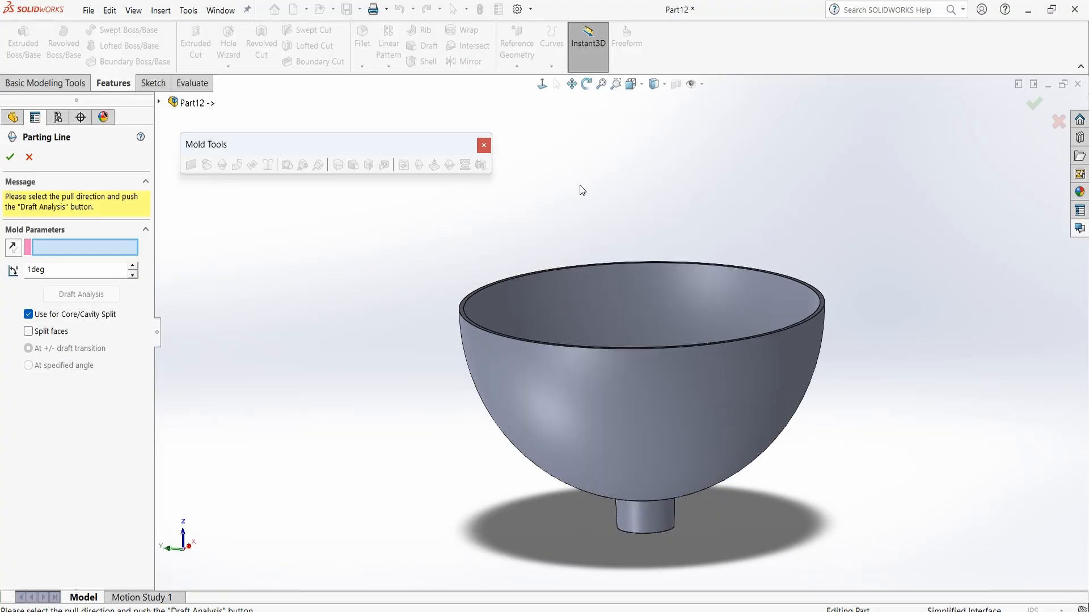
pyautogui.click(463, 317)
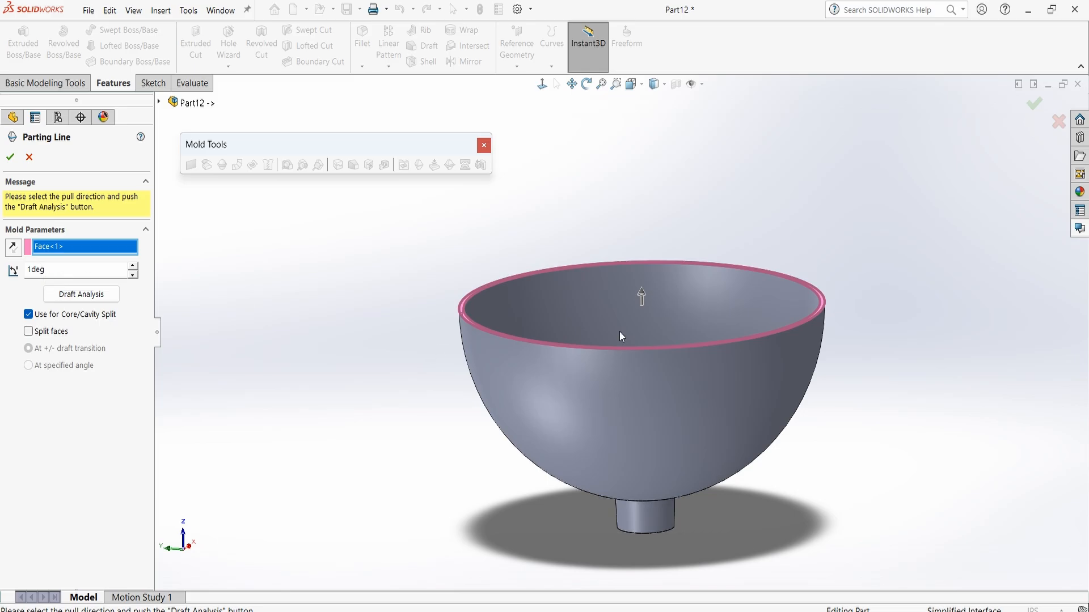
pyautogui.click(86, 294)
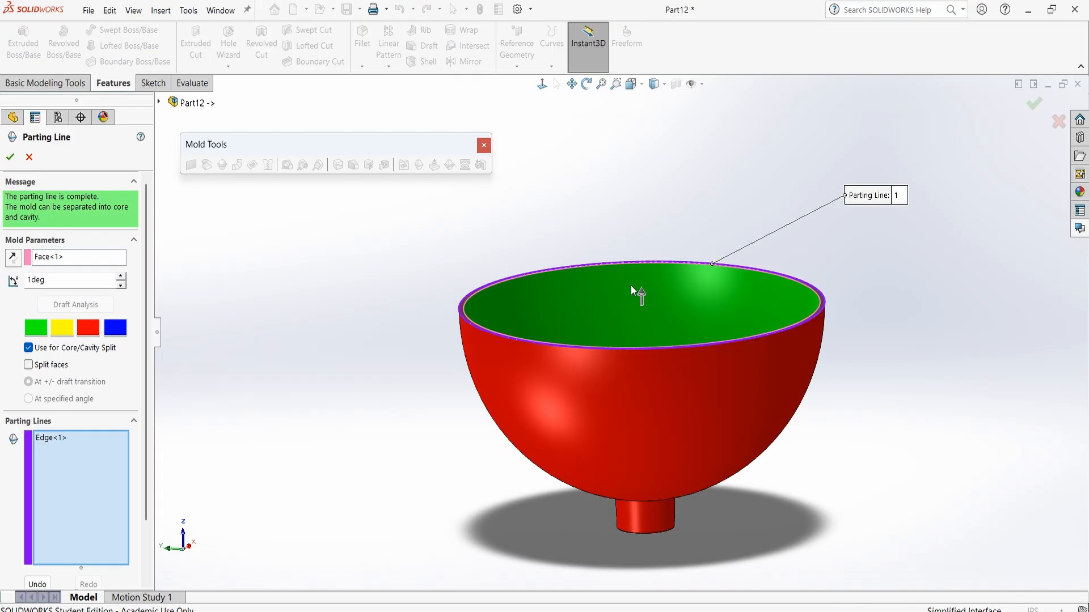
pyautogui.moveTo(593, 175); pyautogui.dragTo(672, 354, button='middle')
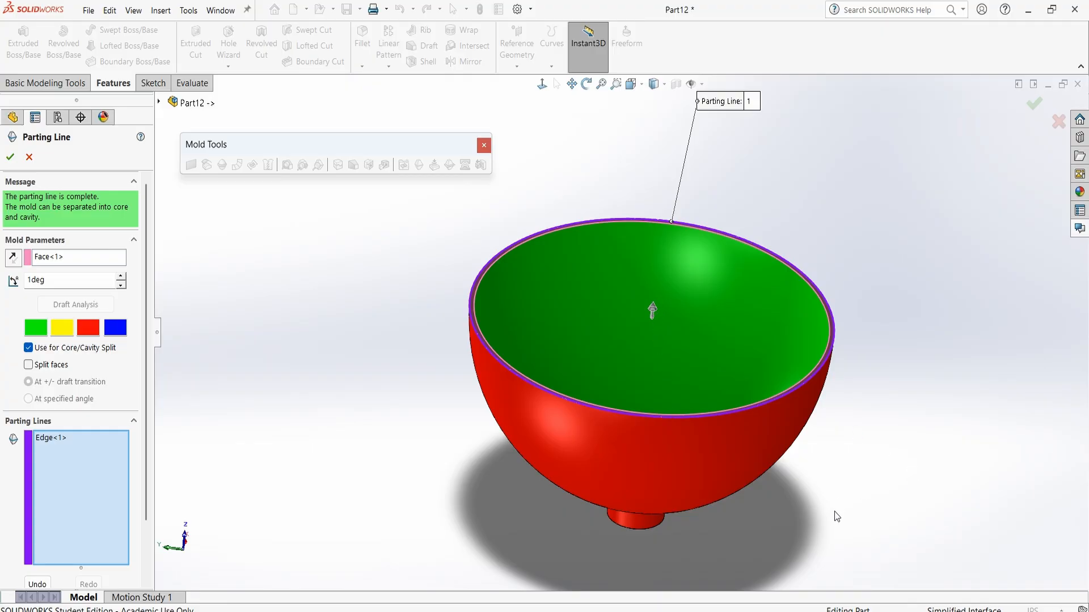
pyautogui.moveTo(784, 533); pyautogui.dragTo(571, 401, button='middle')
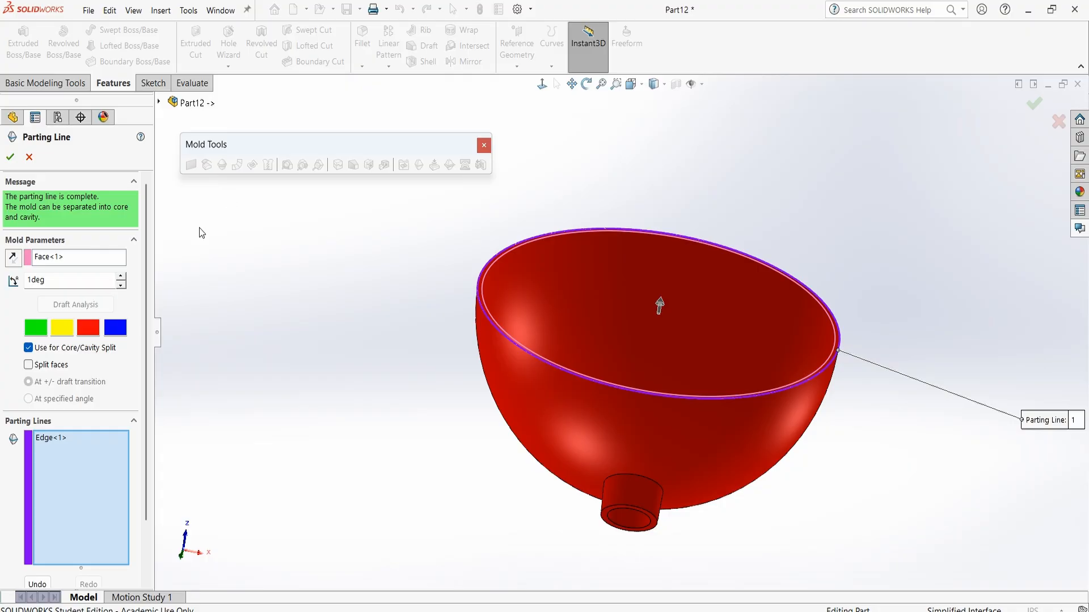
pyautogui.moveTo(514, 505); pyautogui.dragTo(510, 301, button='middle')
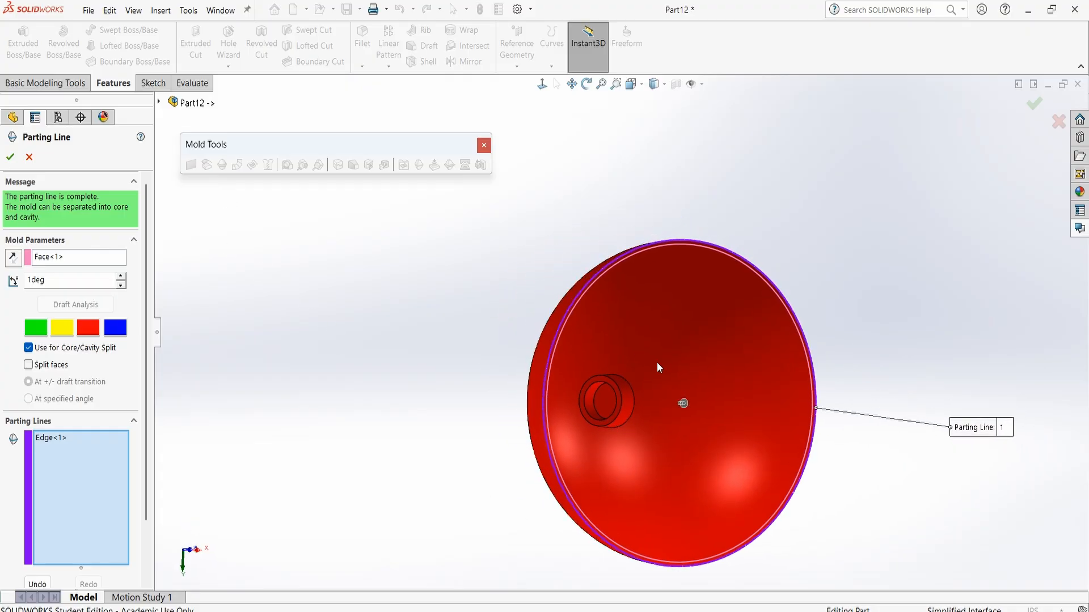
pyautogui.scroll(-3, 638, 397)
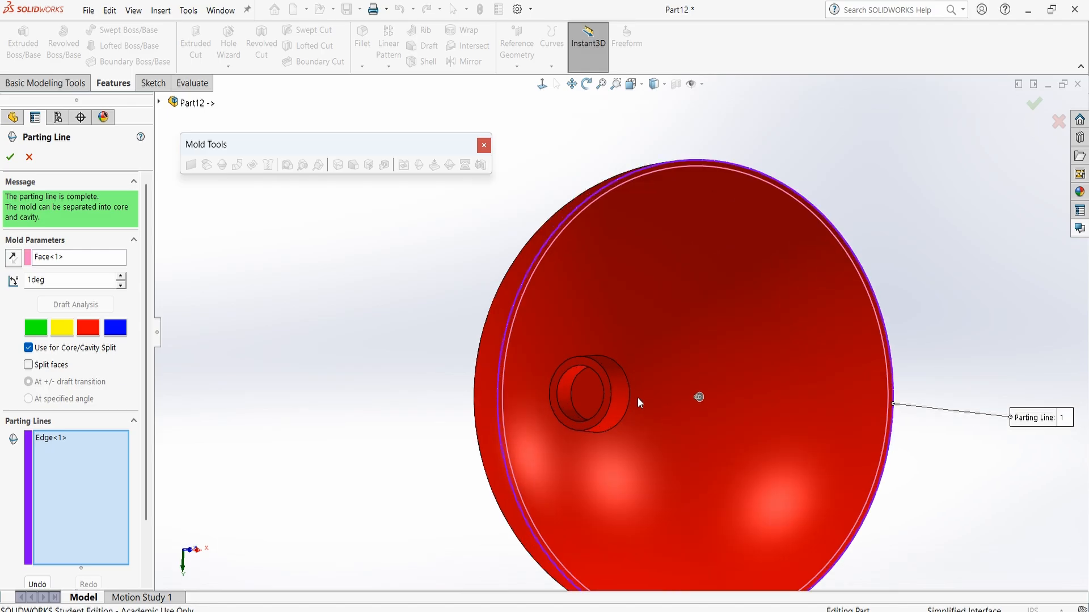
pyautogui.scroll(-2, 595, 398)
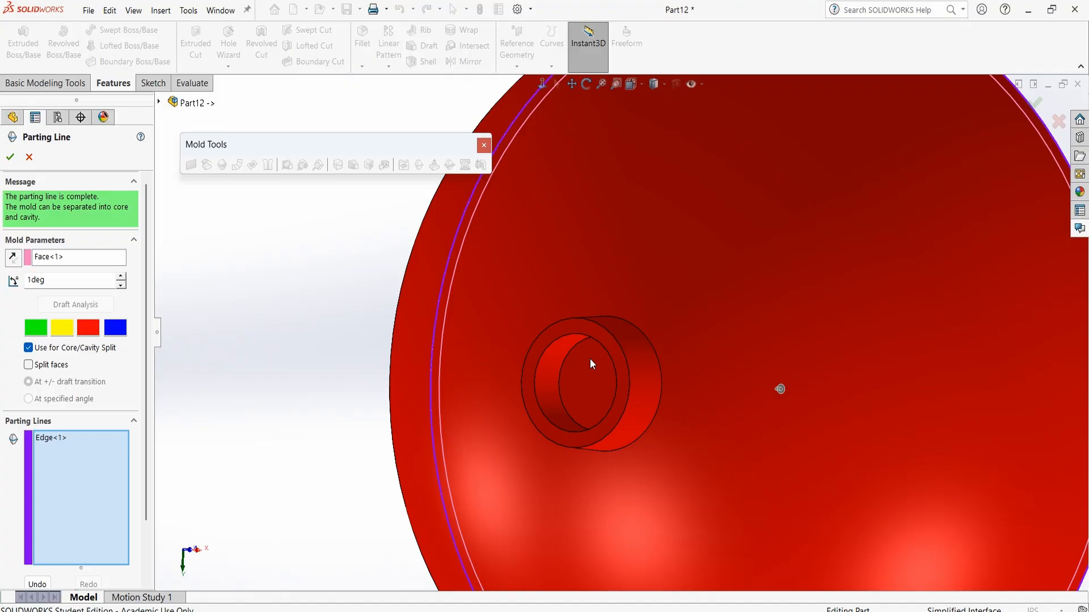
pyautogui.moveTo(743, 177); pyautogui.dragTo(635, 159, button='middle')
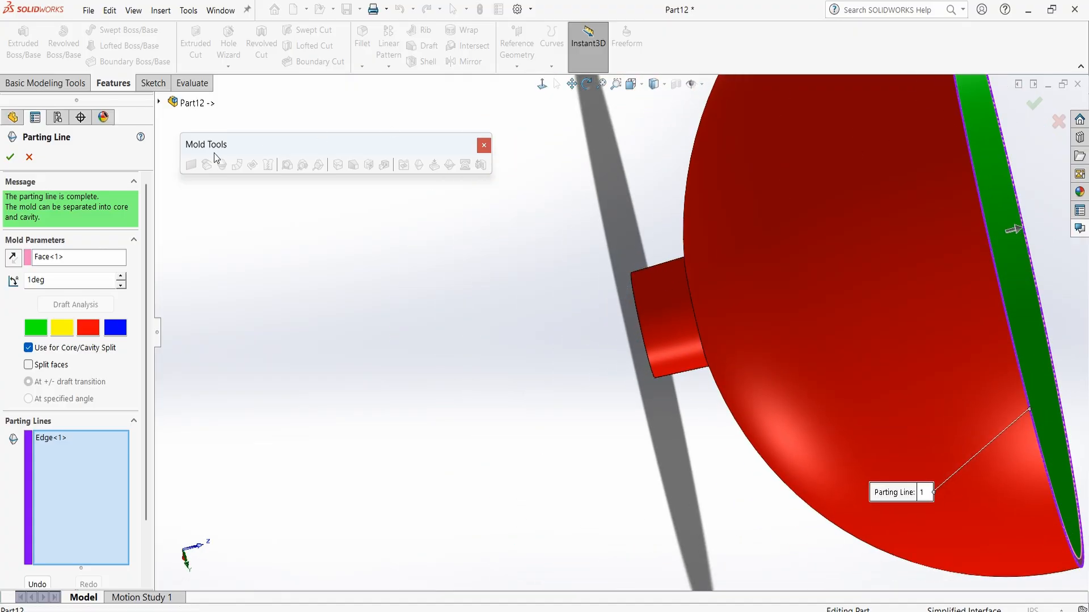
pyautogui.click(10, 157)
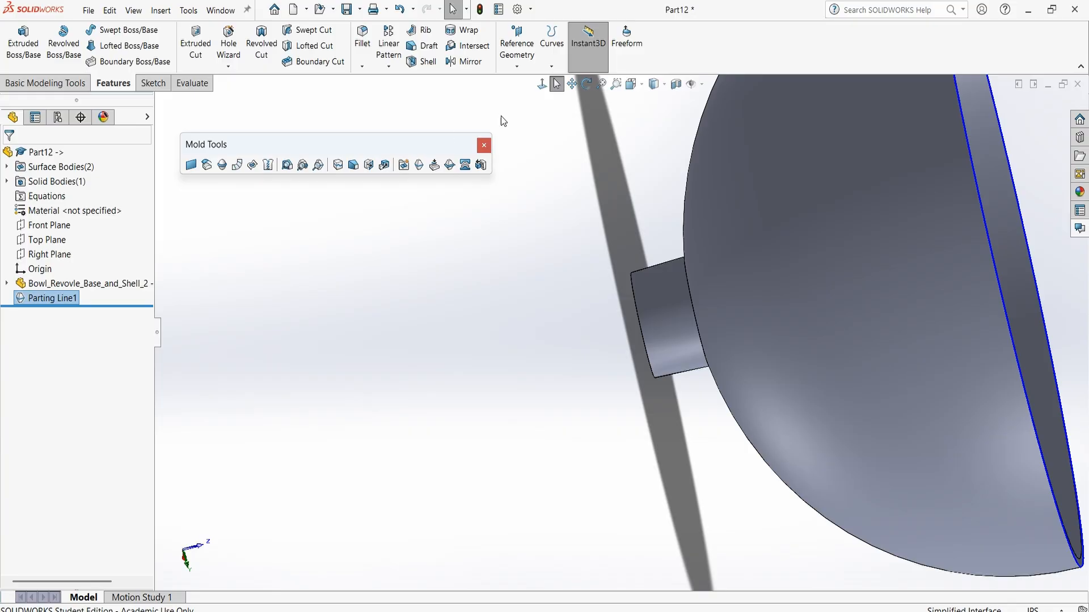
# Step: Start a parting surface from the parting line, perpendicular to pull, and reverse it to extend outward from the bowl's rim
pyautogui.click(655, 84)
pyautogui.click(641, 85)
pyautogui.click(694, 119)
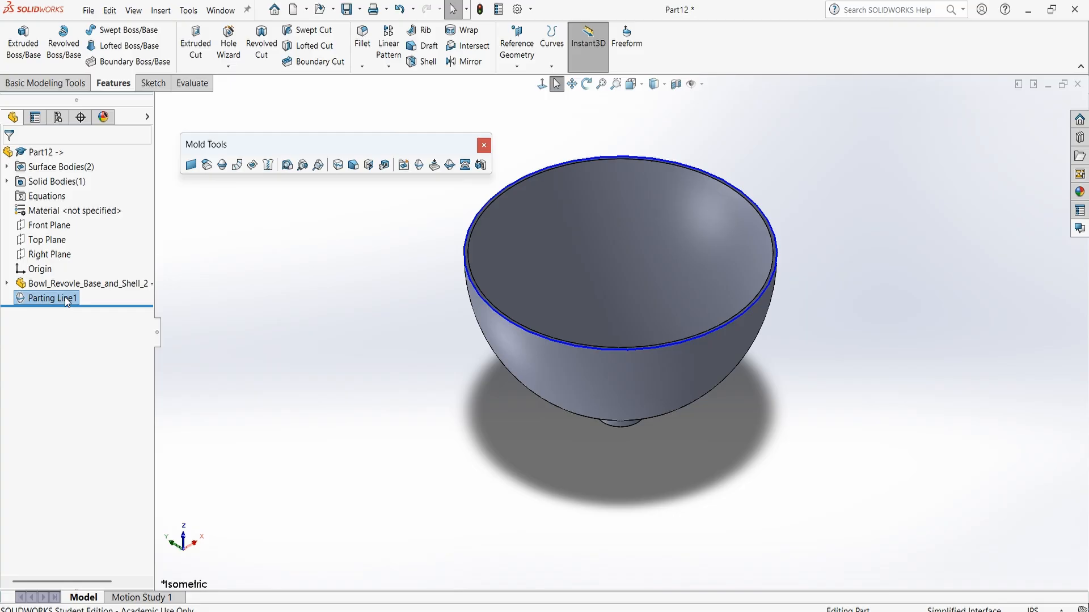
pyautogui.click(449, 166)
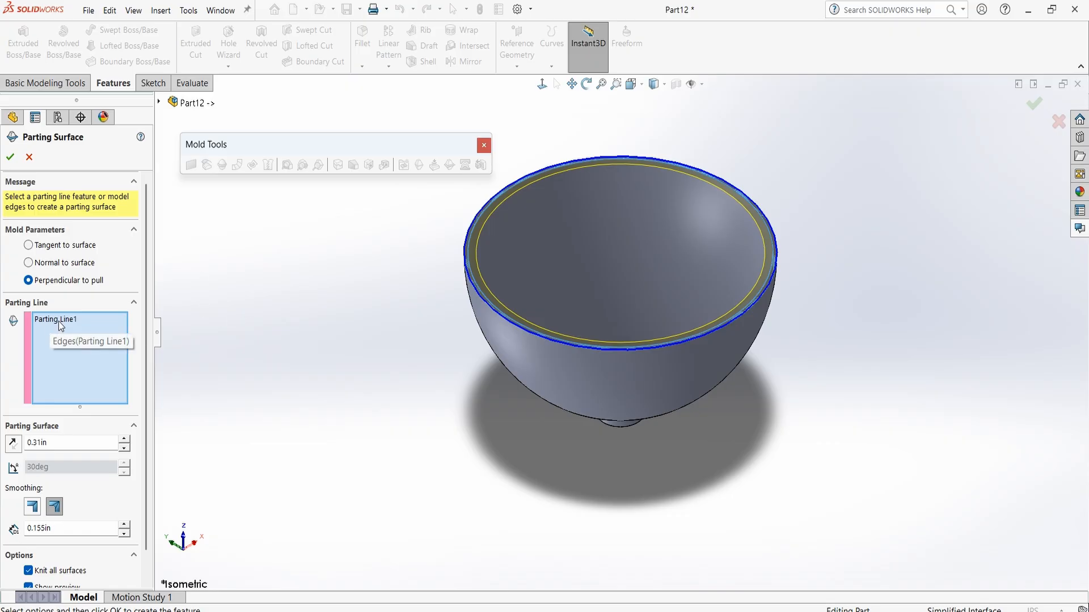
pyautogui.click(124, 440)
pyautogui.click(124, 440)
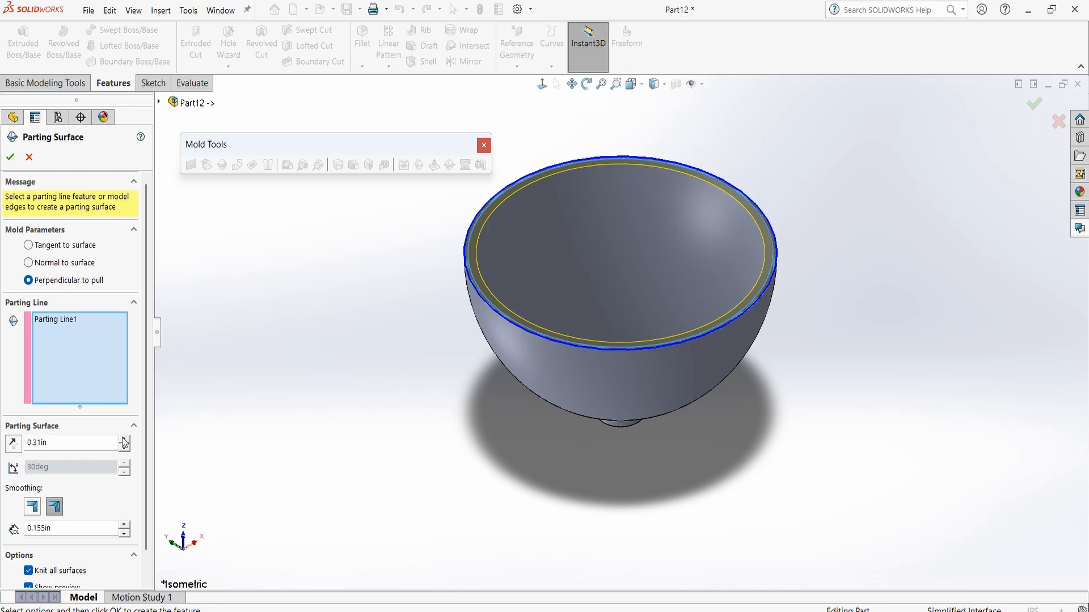
pyautogui.click(124, 439)
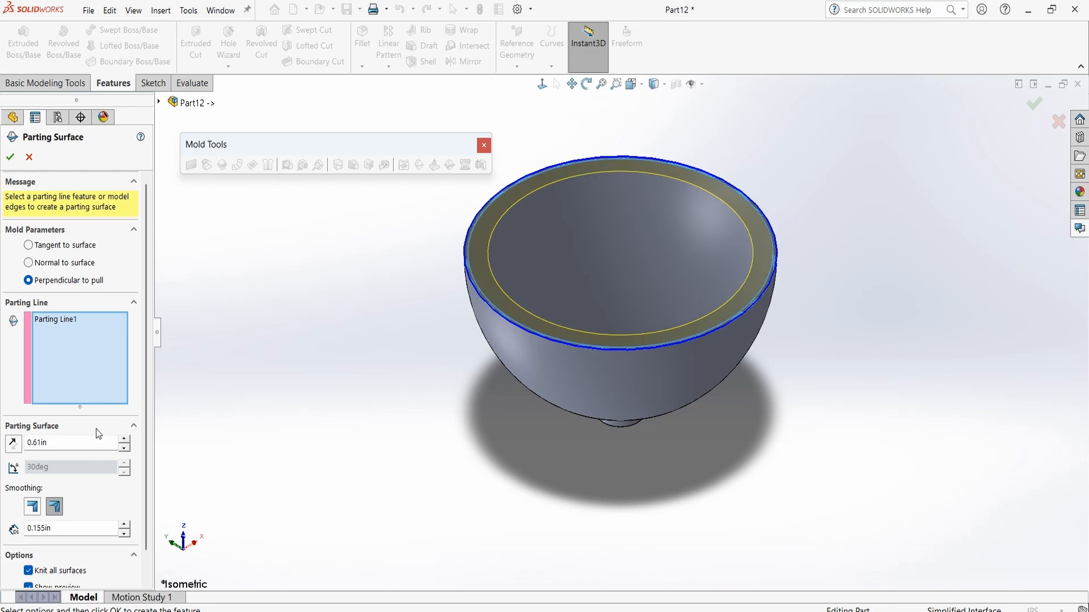
pyautogui.click(13, 443)
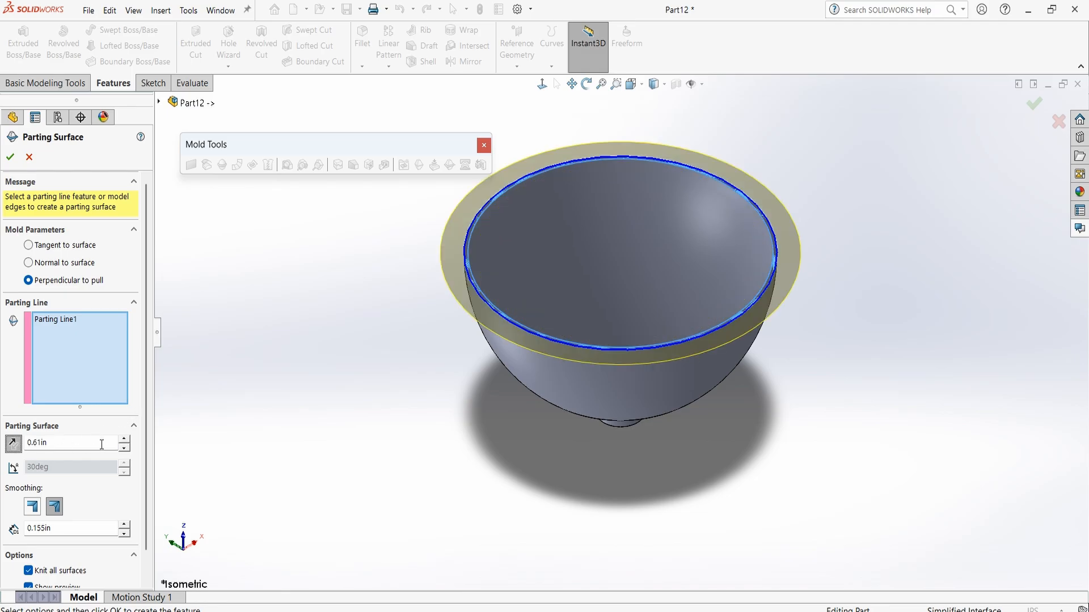
# Step: Set the parting surface distance to 3.51 in and create the surface
pyautogui.click(124, 439)
pyautogui.click(124, 439)
pyautogui.click(124, 440)
pyautogui.click(124, 439)
pyautogui.click(124, 439)
pyautogui.click(124, 439)
pyautogui.click(125, 440)
pyautogui.click(125, 439)
pyautogui.click(124, 439)
pyautogui.click(124, 439)
pyautogui.click(124, 440)
pyautogui.click(124, 439)
pyautogui.click(124, 440)
pyautogui.click(125, 439)
pyautogui.click(125, 439)
pyautogui.click(124, 440)
pyautogui.click(126, 440)
pyautogui.click(125, 440)
pyautogui.click(125, 440)
pyautogui.click(125, 440)
pyautogui.click(125, 440)
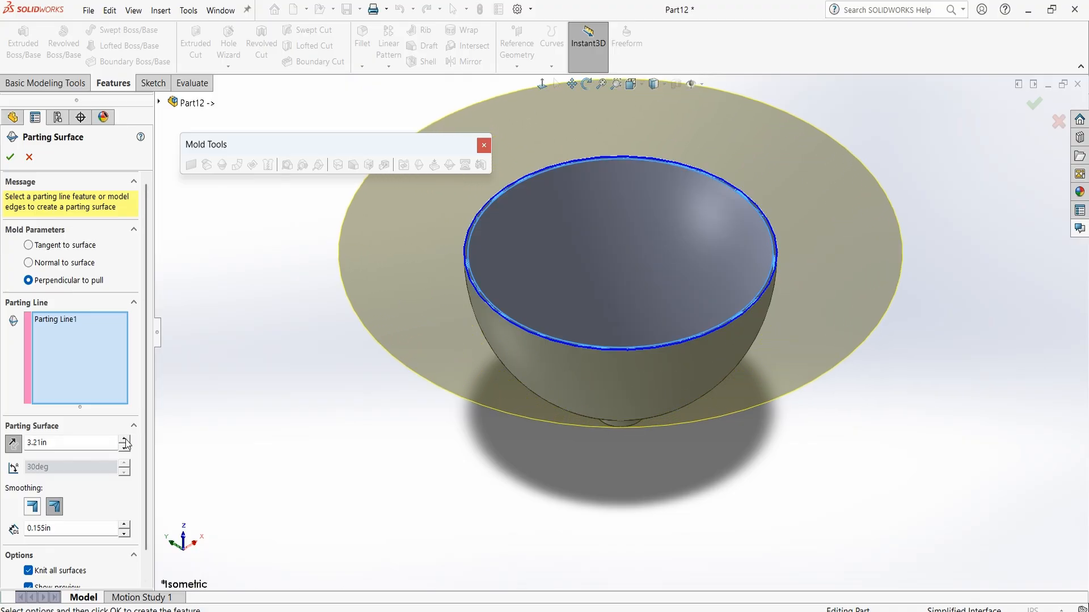
pyautogui.click(124, 439)
pyautogui.click(124, 439)
pyautogui.click(124, 440)
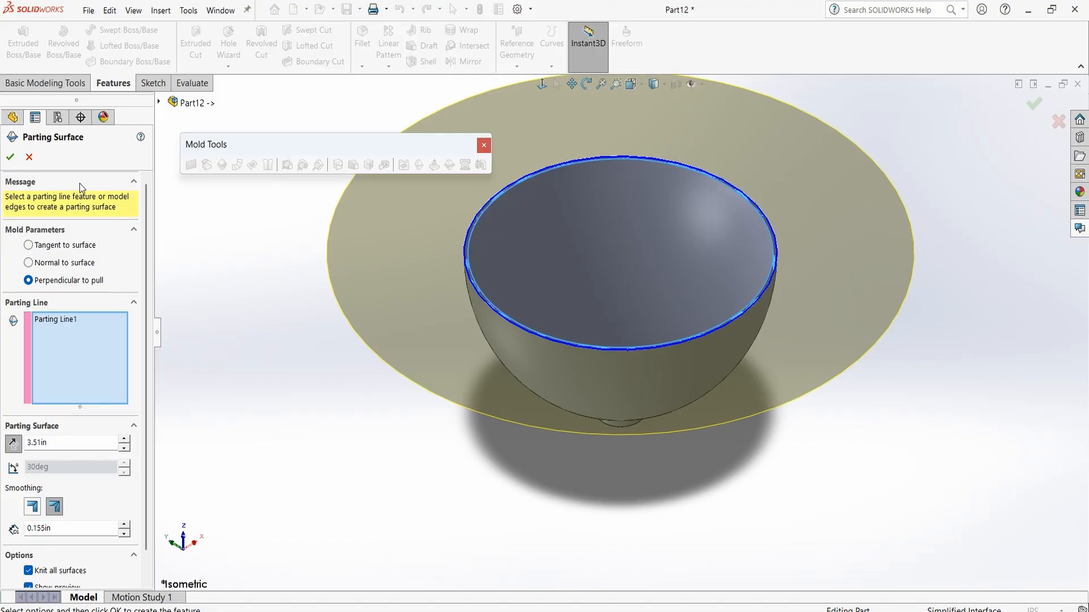
pyautogui.click(10, 157)
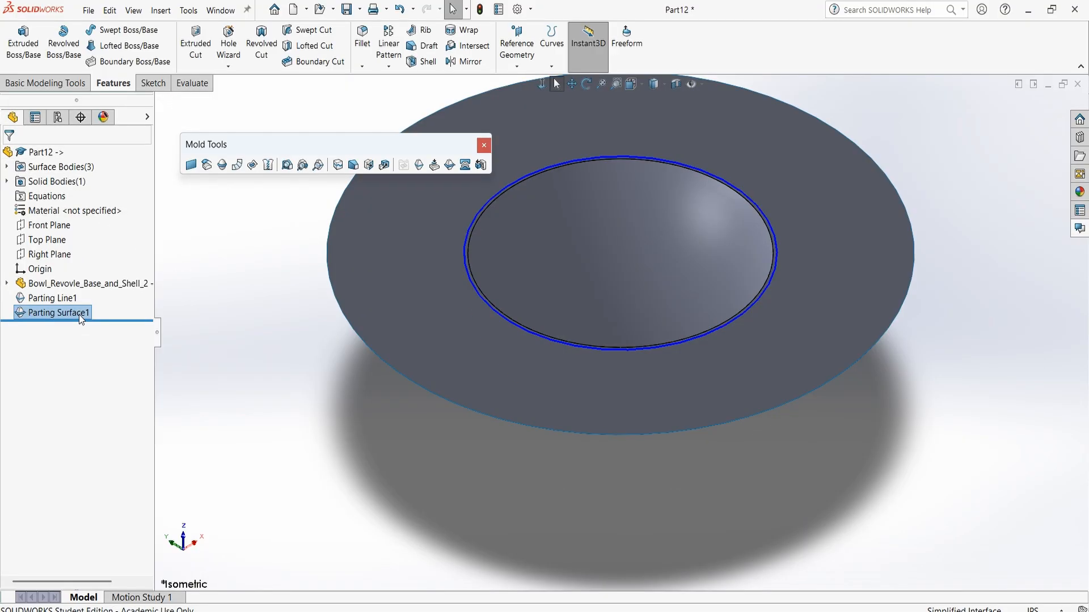
# Step: Start a tooling split on the parting surface and sketch a center rectangle of about 8.56 by 9.93 in around the bowl's rim
pyautogui.click(465, 165)
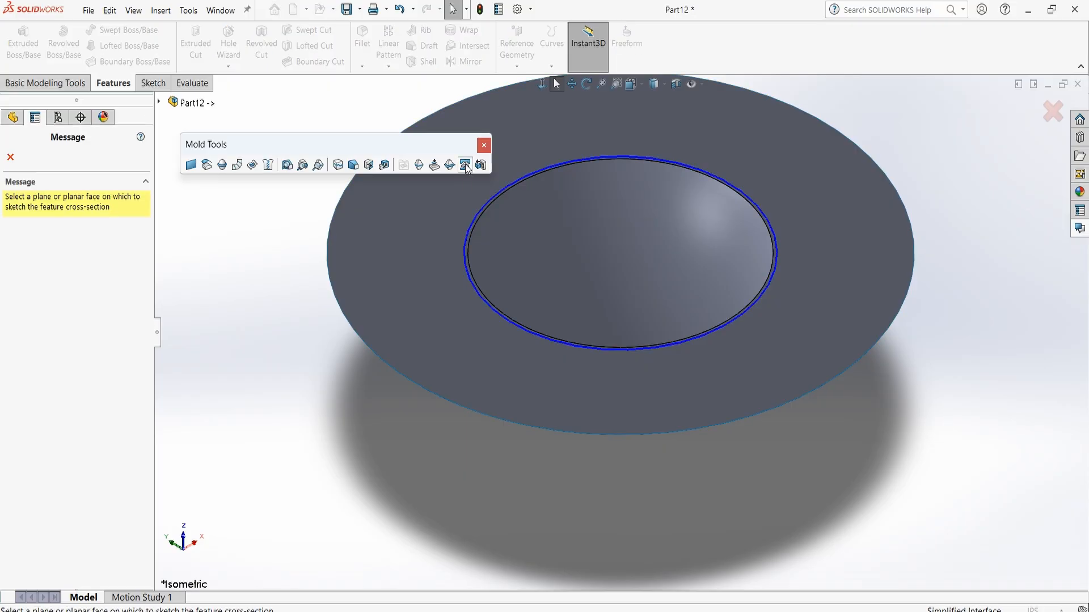
pyautogui.click(404, 261)
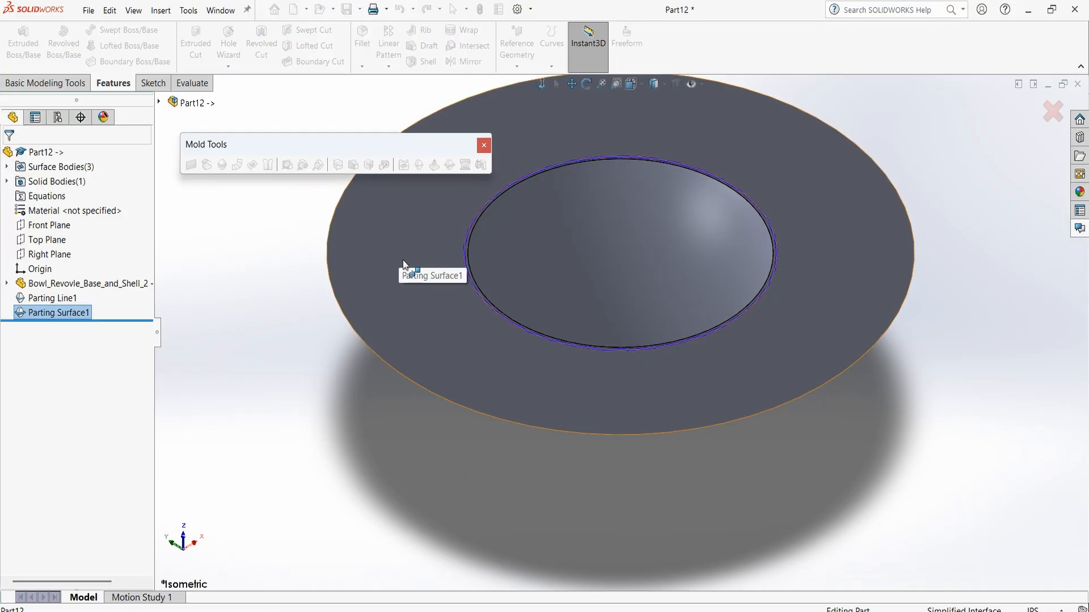
pyautogui.click(631, 84)
pyautogui.click(645, 120)
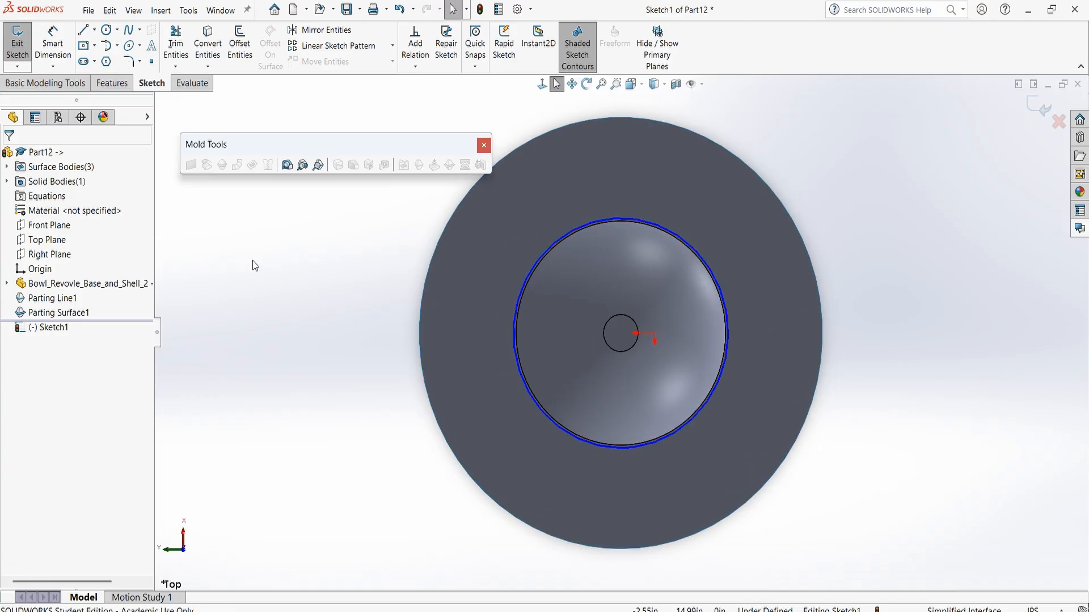
pyautogui.click(94, 46)
pyautogui.click(109, 79)
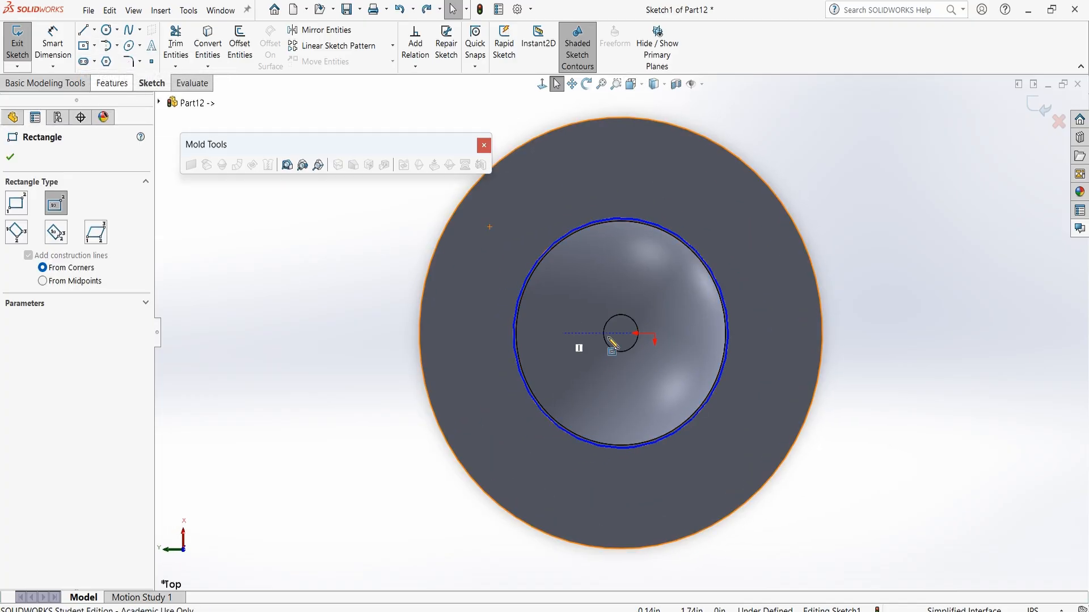
pyautogui.click(621, 333)
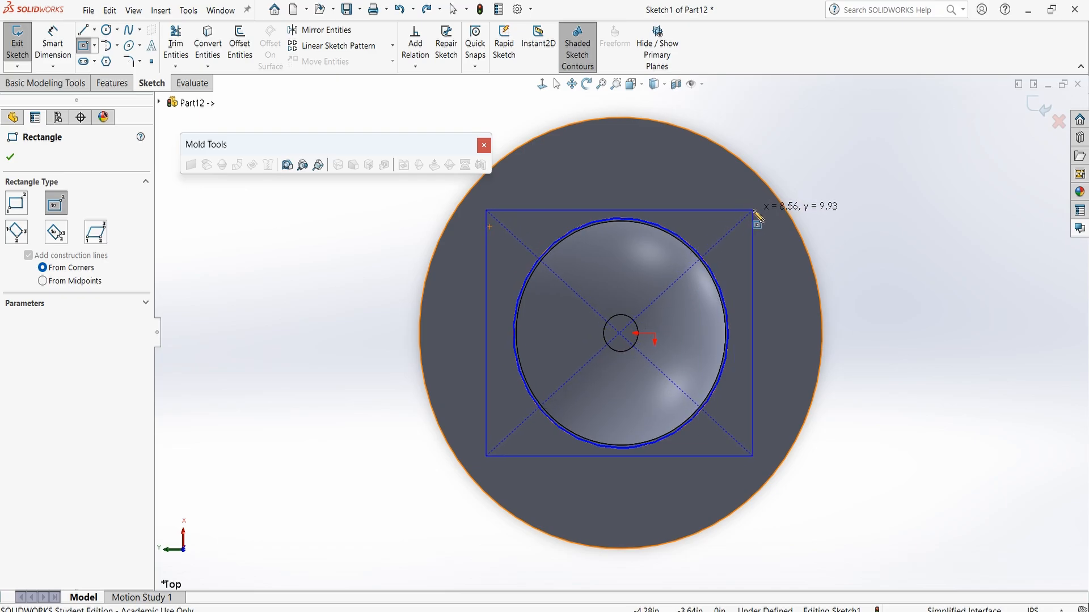
pyautogui.click(754, 211)
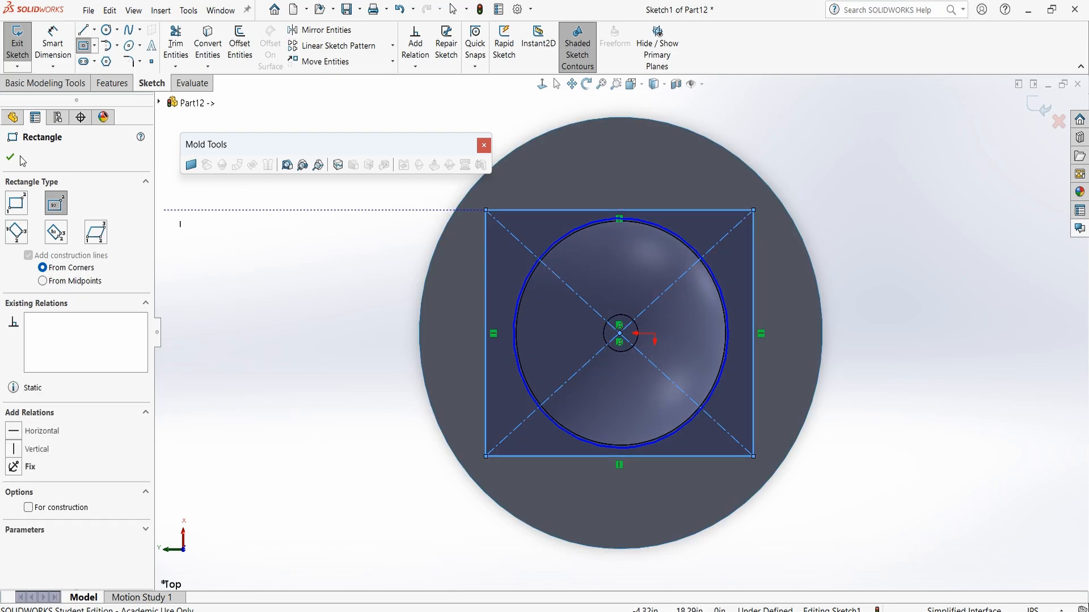
pyautogui.press('Escape')
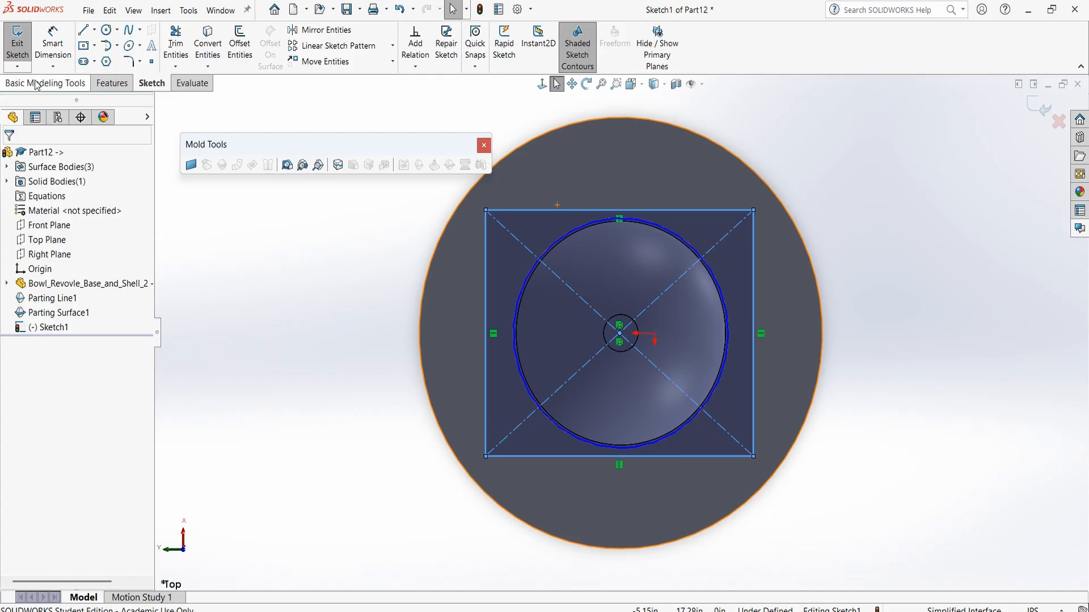
# Step: Finish the rectangle sketch and create the tooling split with block sizes of 4.30 in and 5.40 in
pyautogui.click(17, 47)
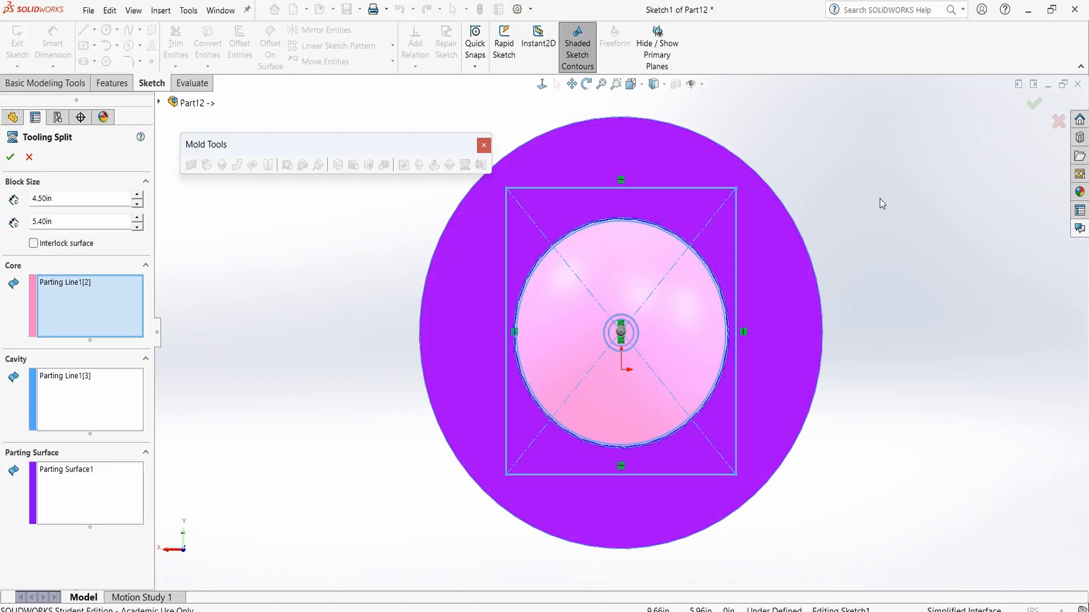
pyautogui.moveTo(866, 176); pyautogui.dragTo(733, 280, button='middle')
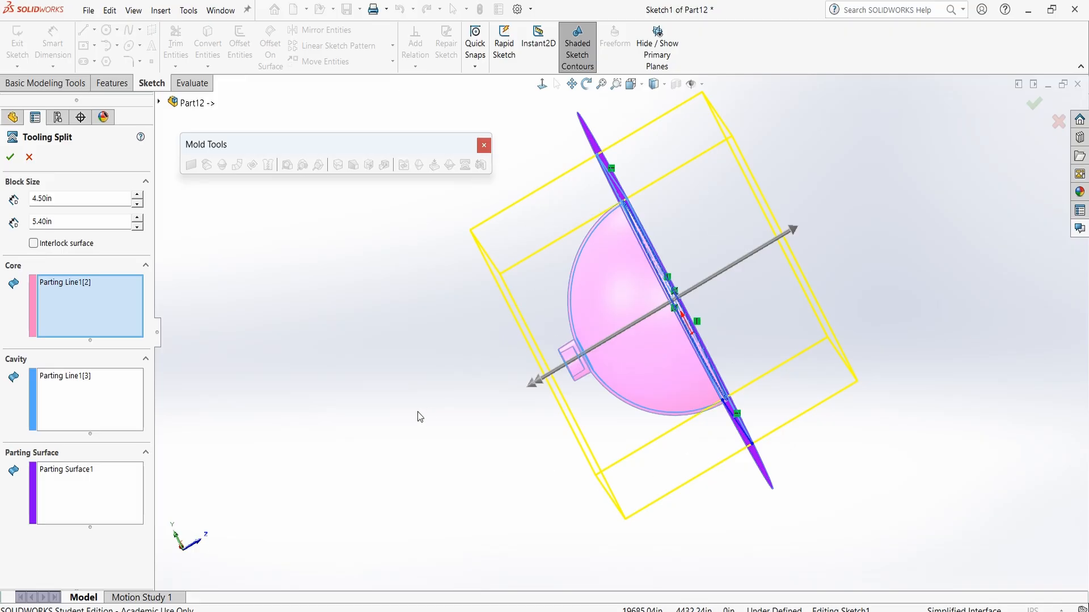
pyautogui.click(137, 206)
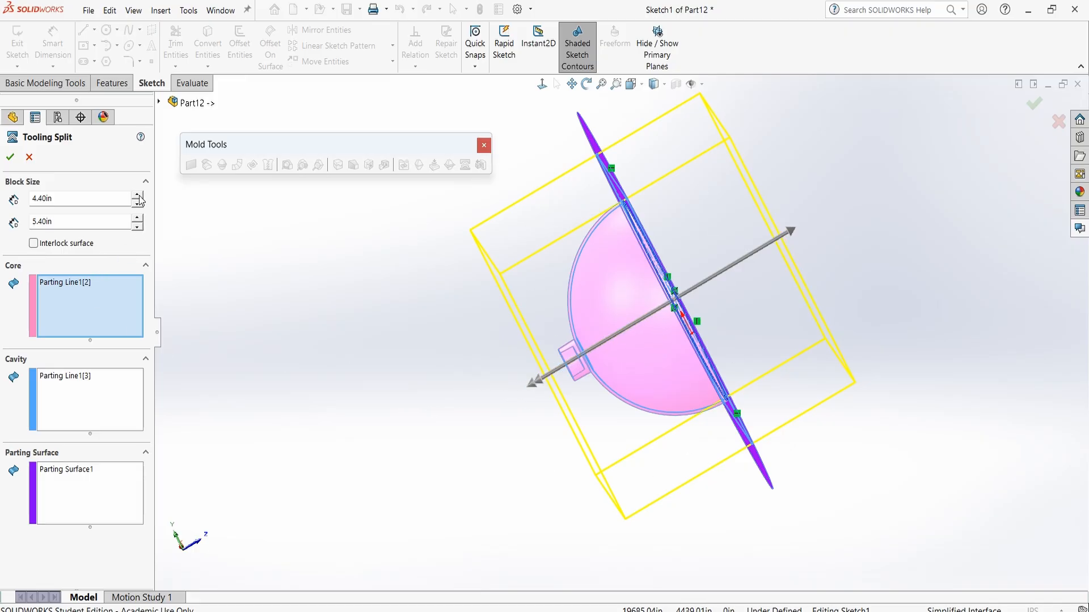
pyautogui.click(137, 206)
pyautogui.click(138, 205)
pyautogui.click(137, 195)
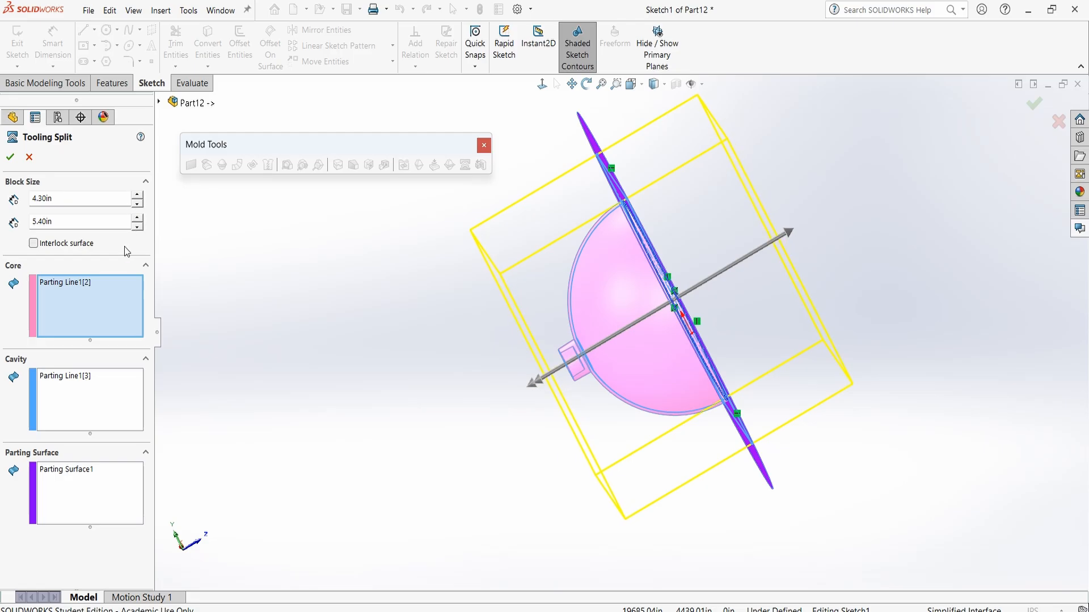
pyautogui.click(11, 158)
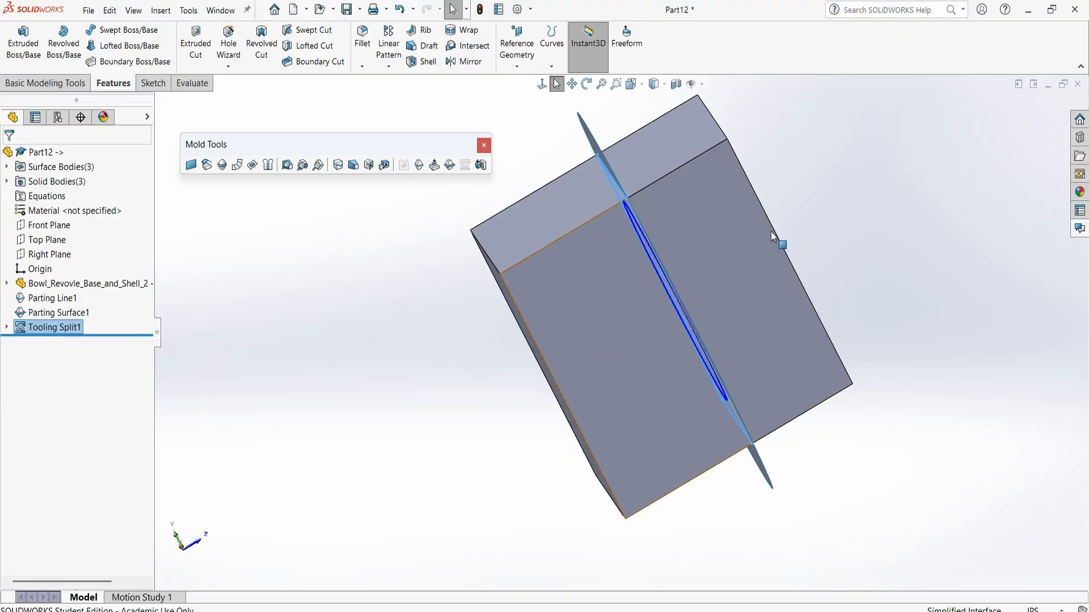
# Step: Move the core block, Tooling Split1[2], about 6.54 in along Z away from the bowl with Move/Copy Body
pyautogui.click(7, 182)
pyautogui.click(71, 210)
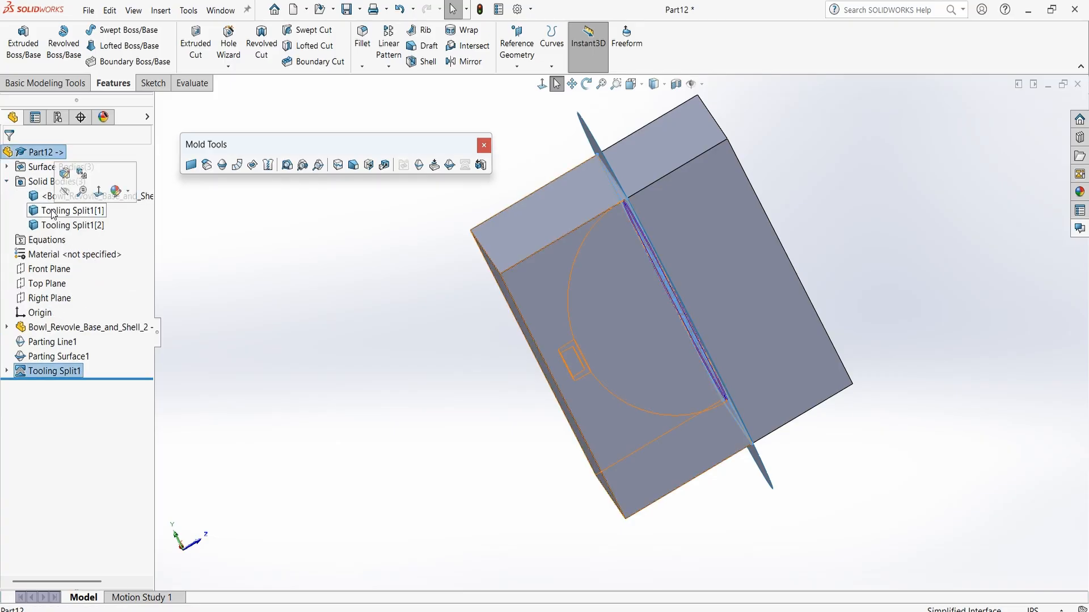
pyautogui.keyDown('ctrl'); pyautogui.click(56, 226); pyautogui.keyUp('ctrl')
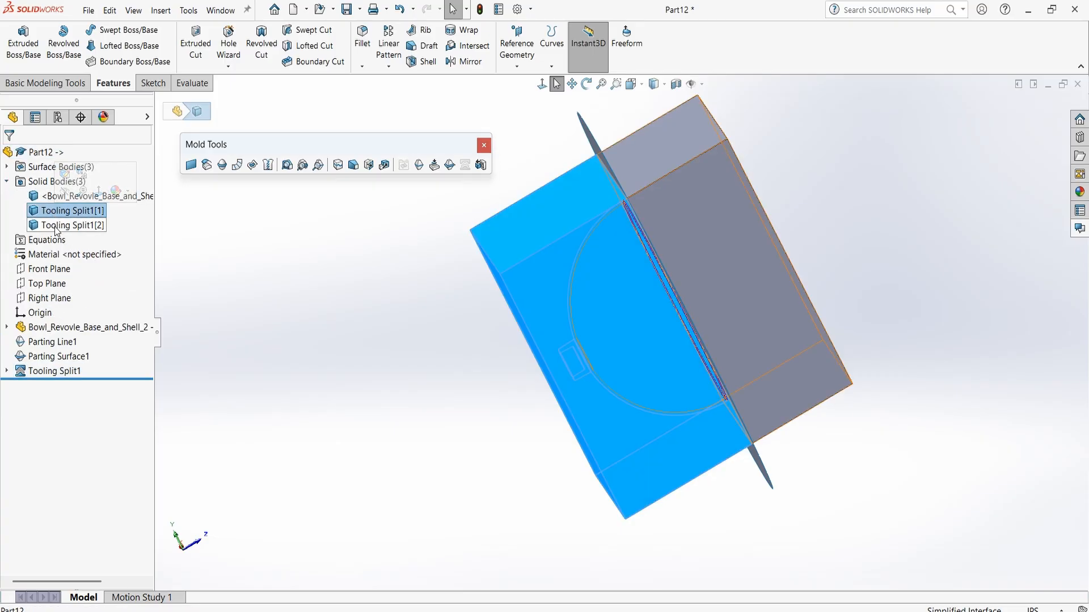
pyautogui.click(58, 226)
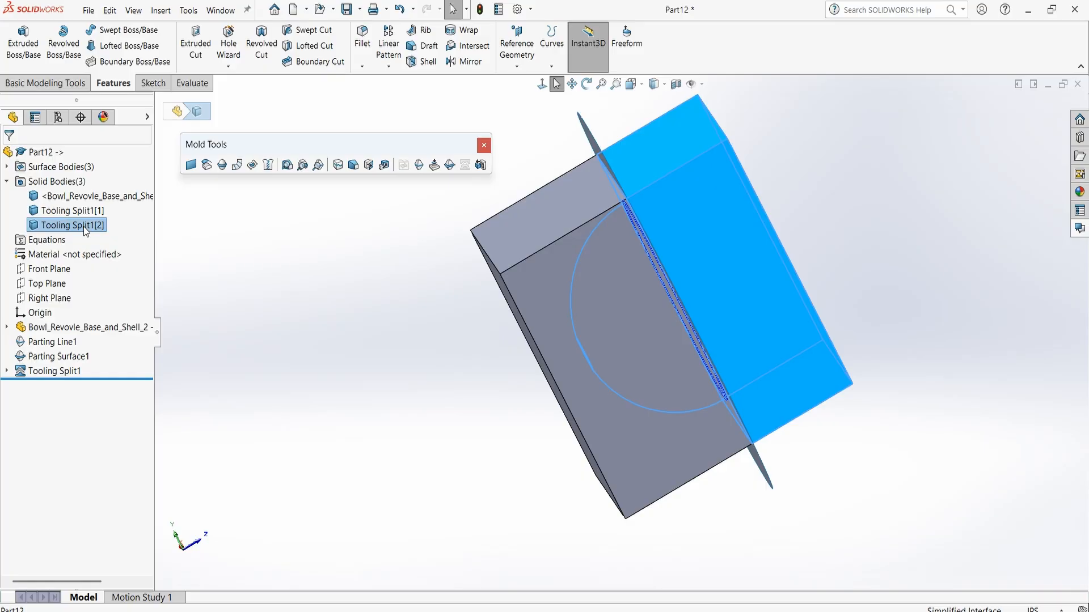
pyautogui.click(83, 227)
pyautogui.click(37, 229)
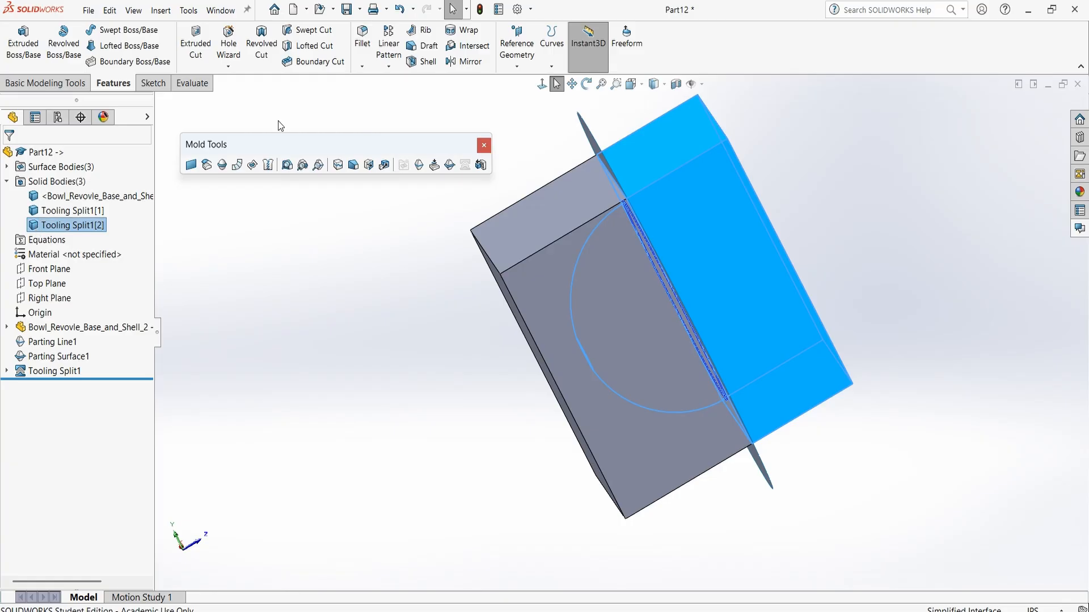
pyautogui.click(157, 17)
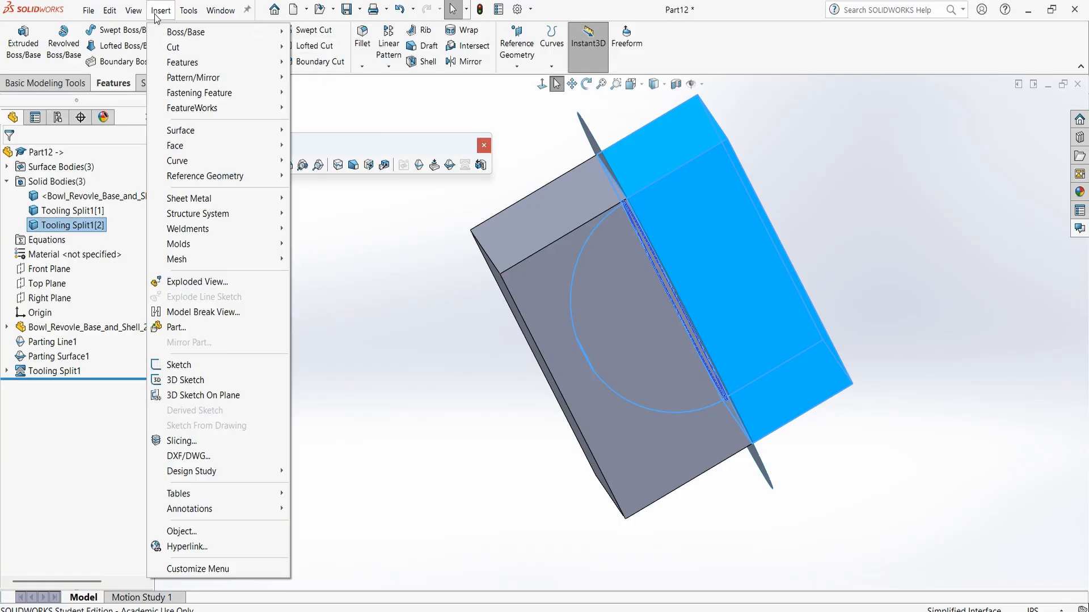
pyautogui.moveTo(212, 63)
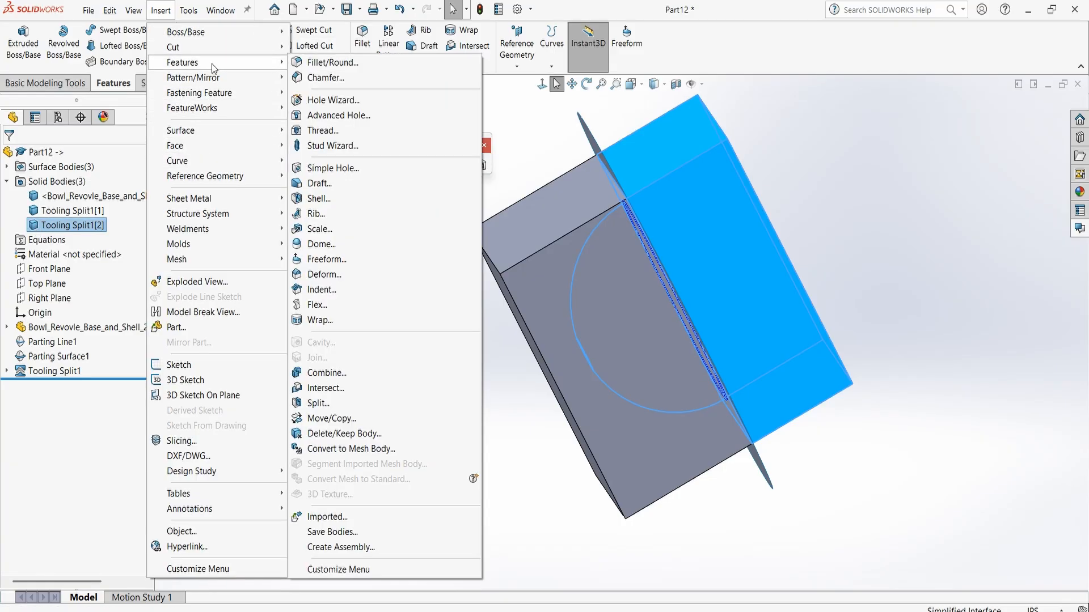
pyautogui.click(399, 420)
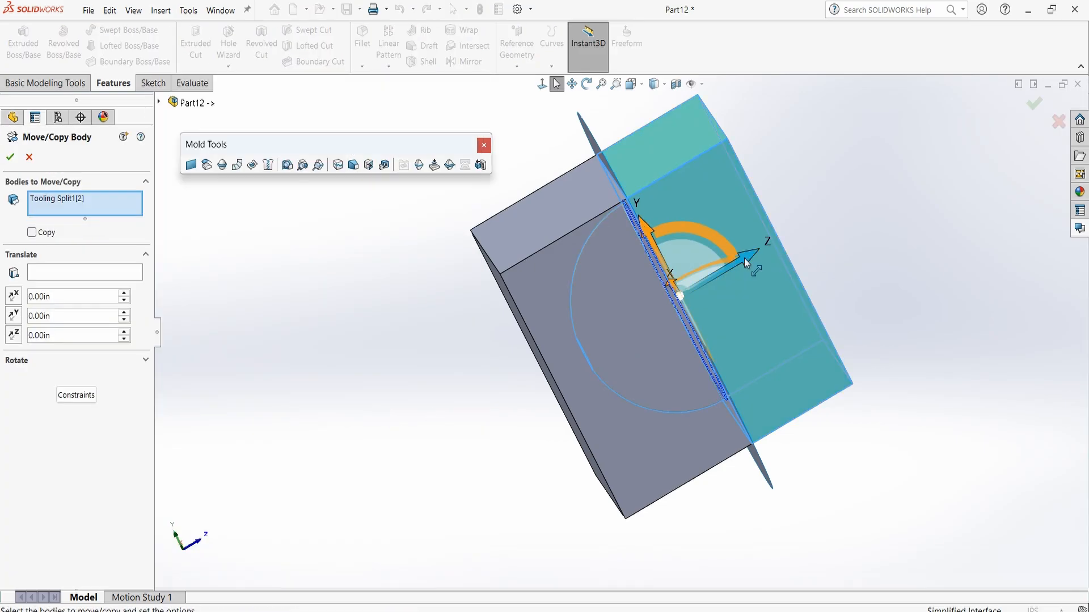
pyautogui.moveTo(744, 258); pyautogui.dragTo(896, 164)
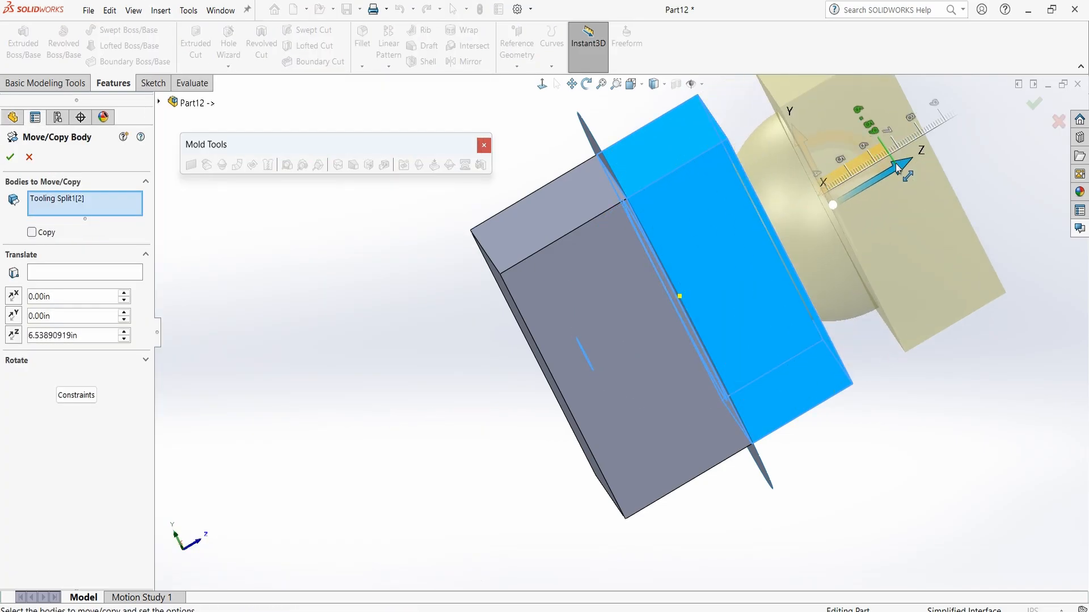
pyautogui.click(11, 158)
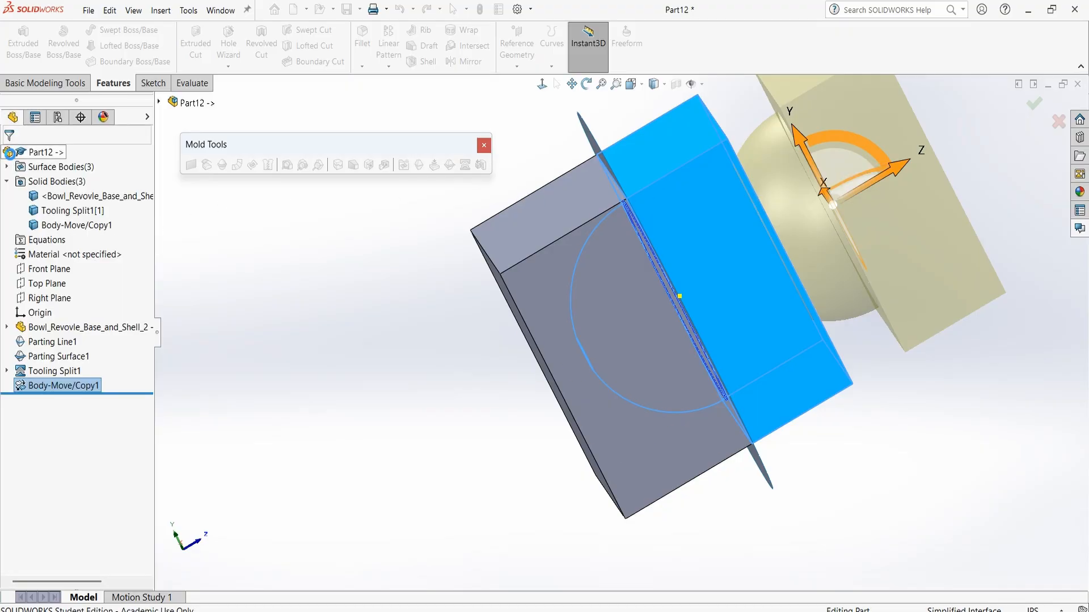
# Step: Move the cavity block, Tooling Split1[1], about 7.53 in along the Z axis to the bowl's opposite side
pyautogui.click(81, 215)
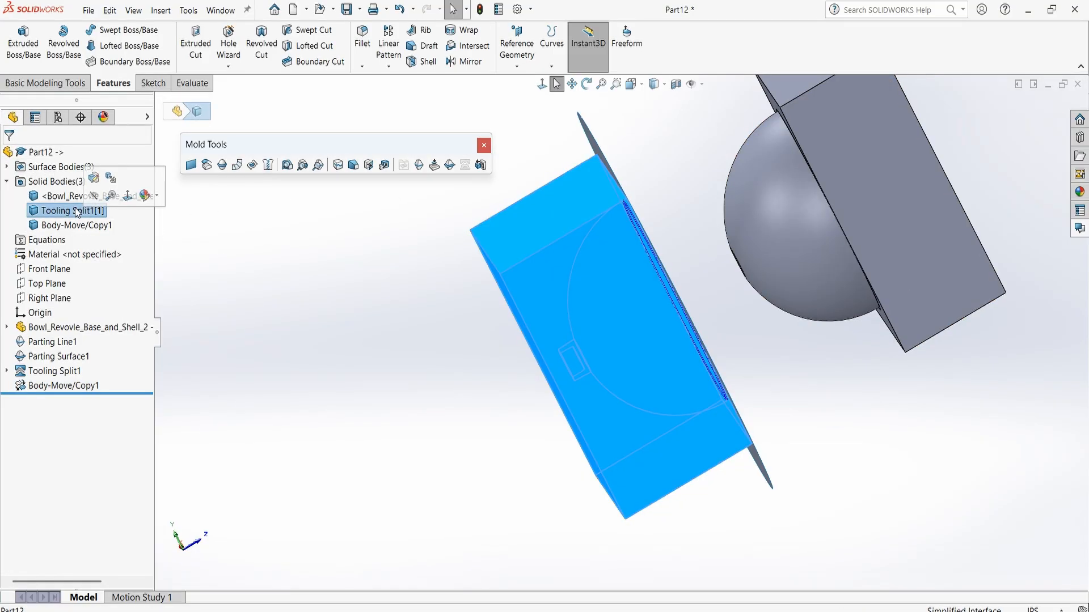
pyautogui.click(161, 11)
pyautogui.moveTo(207, 130)
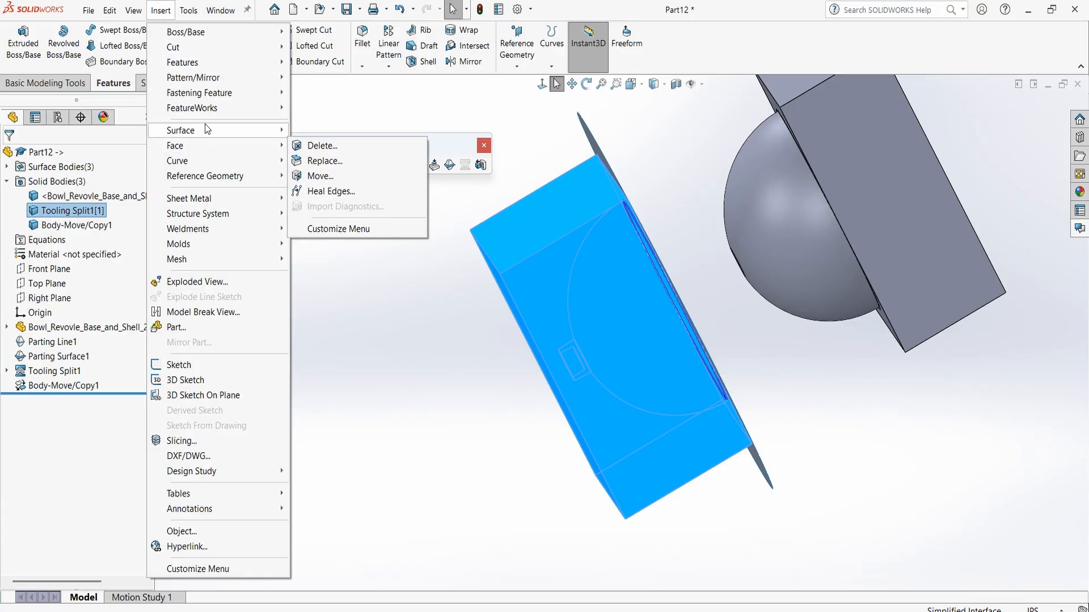
pyautogui.moveTo(205, 63)
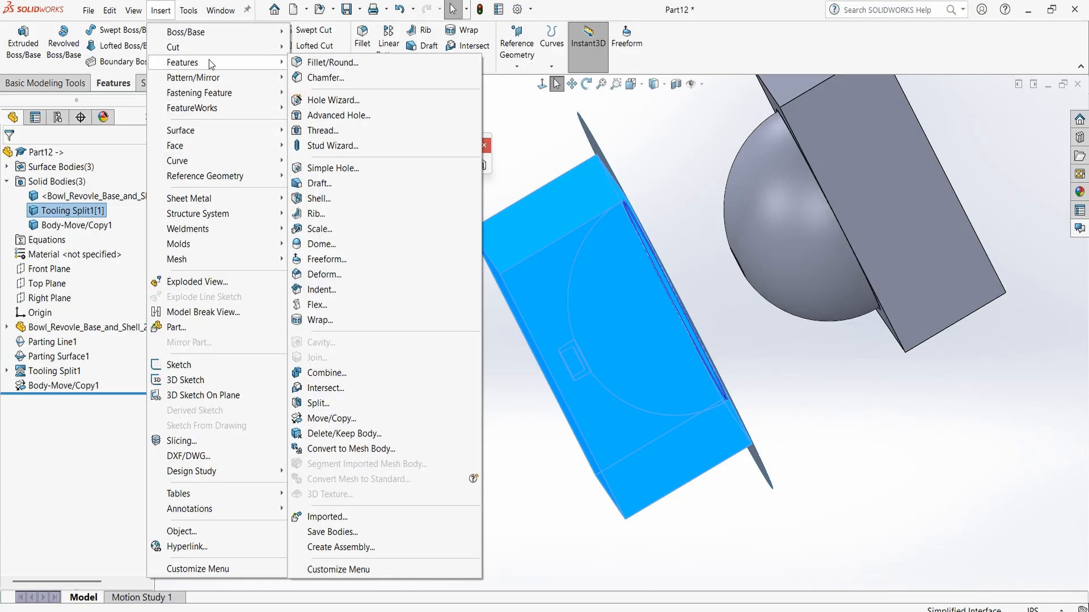
pyautogui.click(406, 419)
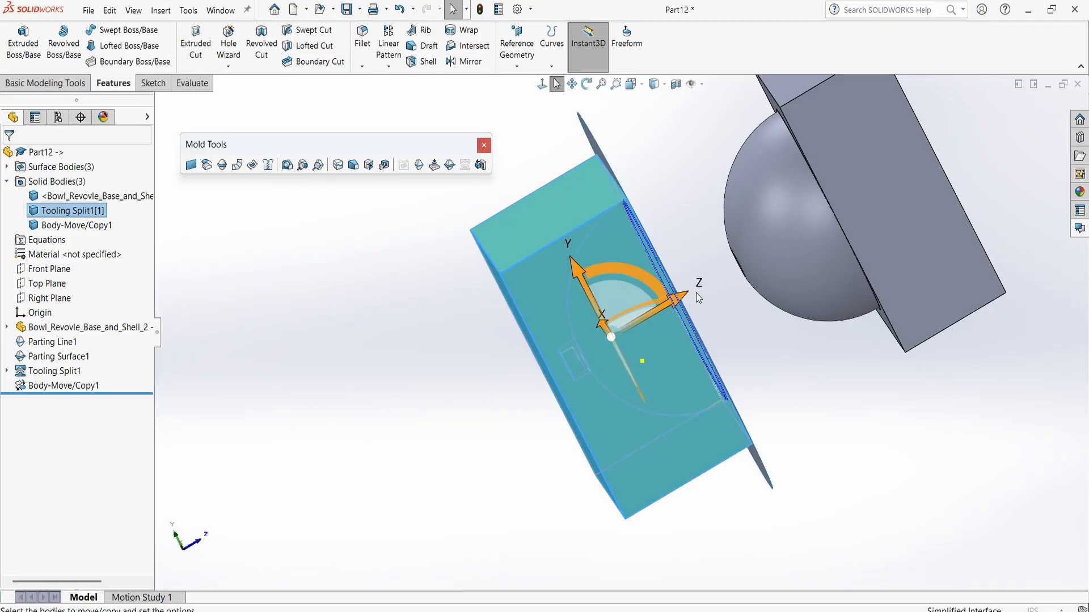
pyautogui.moveTo(683, 296); pyautogui.dragTo(464, 429)
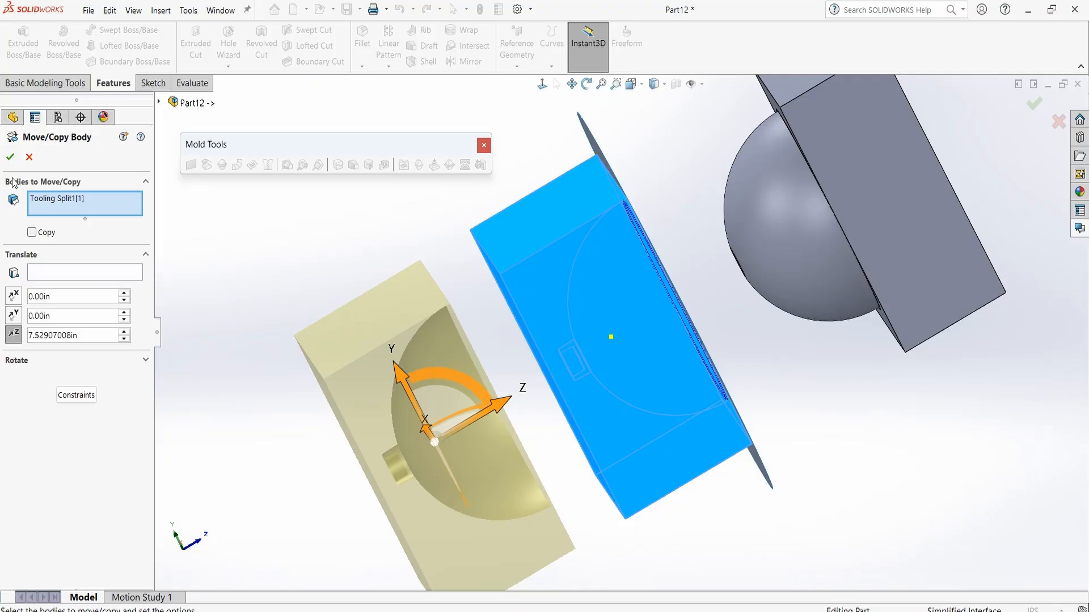
pyautogui.click(10, 157)
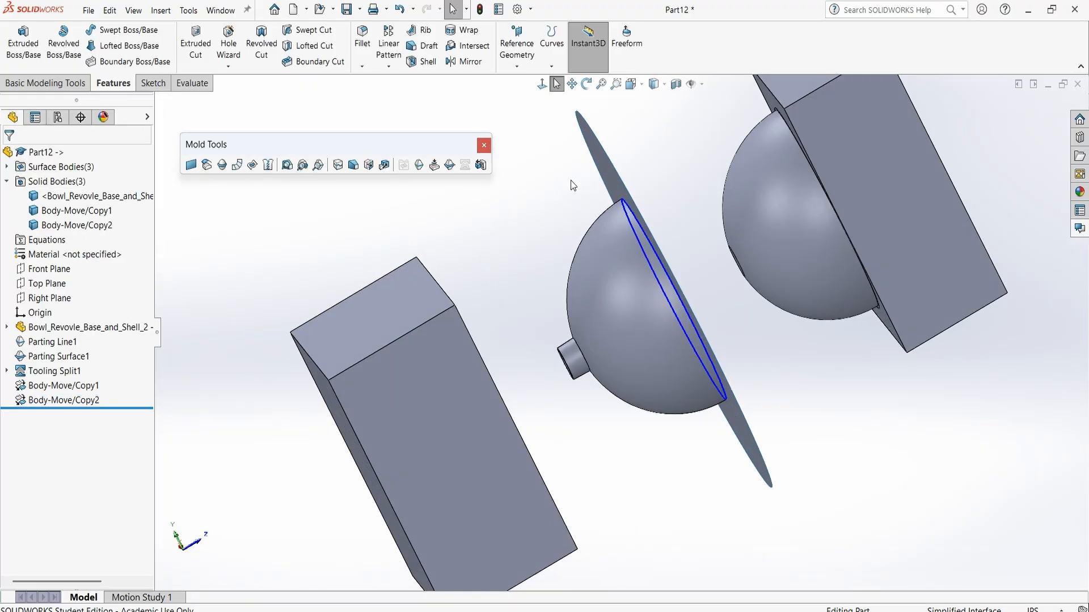
# Step: Hide the circular parting surface around the bowl's rim
pyautogui.click(613, 168)
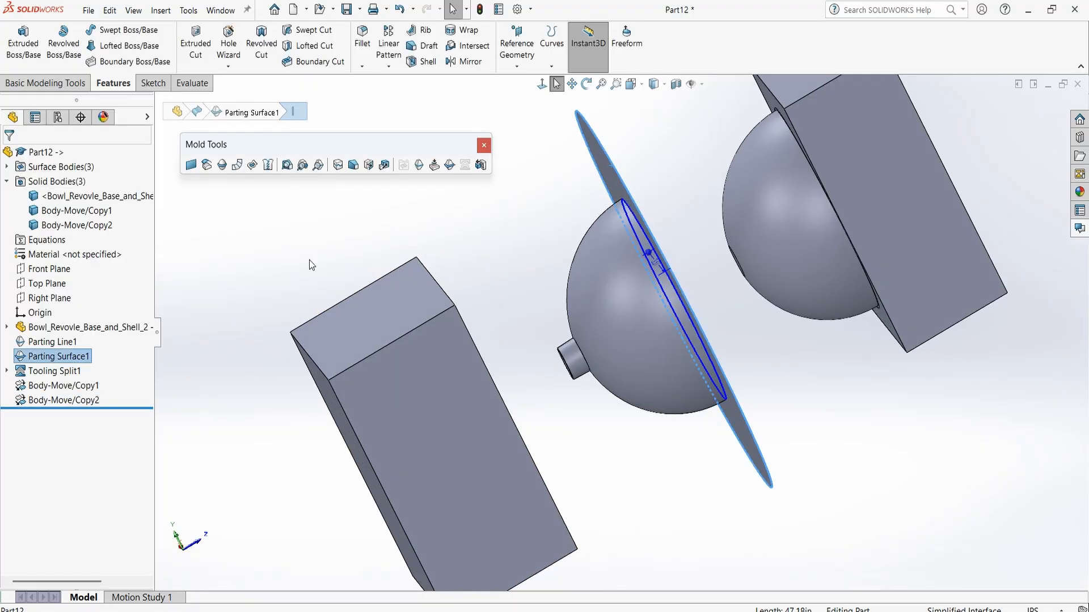
pyautogui.rightClick(81, 359)
pyautogui.click(92, 336)
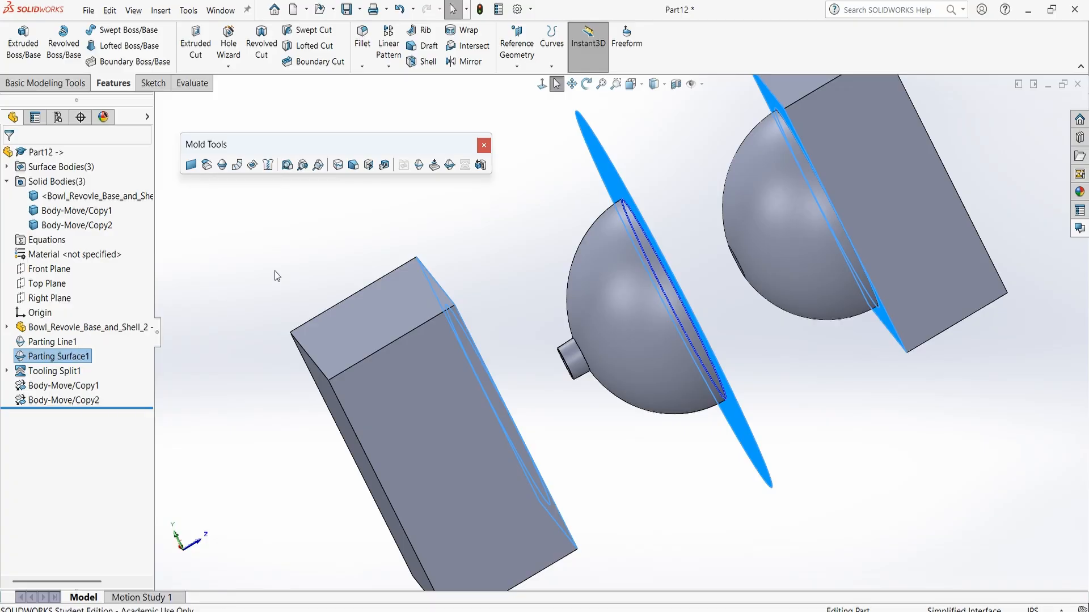
pyautogui.click(499, 239)
# Step: Examine the separated cavity and core blocks, including the cavity's recess that forms the bowl's base ring
pyautogui.moveTo(533, 218); pyautogui.dragTo(539, 363, button='middle')
pyautogui.scroll(-5, 536, 363)
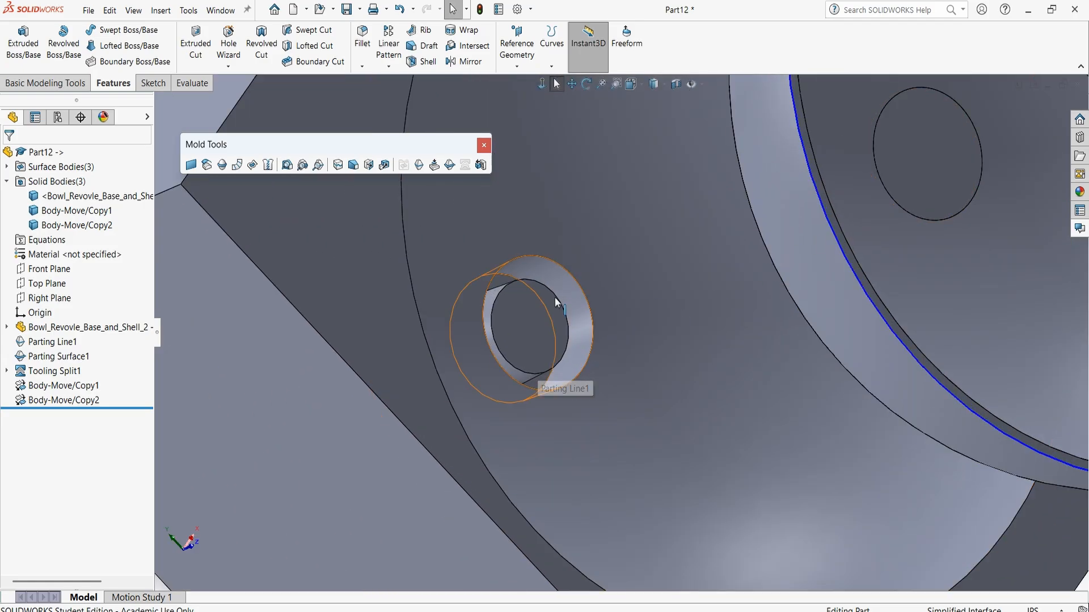
pyautogui.scroll(-3, 554, 301)
pyautogui.moveTo(580, 337); pyautogui.dragTo(873, 227, button='middle')
pyautogui.scroll(5, 510, 437)
pyautogui.scroll(5, 647, 308)
pyautogui.scroll(-5, 956, 198)
pyautogui.moveTo(956, 199); pyautogui.dragTo(878, 210, button='middle')
pyautogui.scroll(3, 879, 209)
pyautogui.scroll(3, 664, 331)
pyautogui.press('Escape')
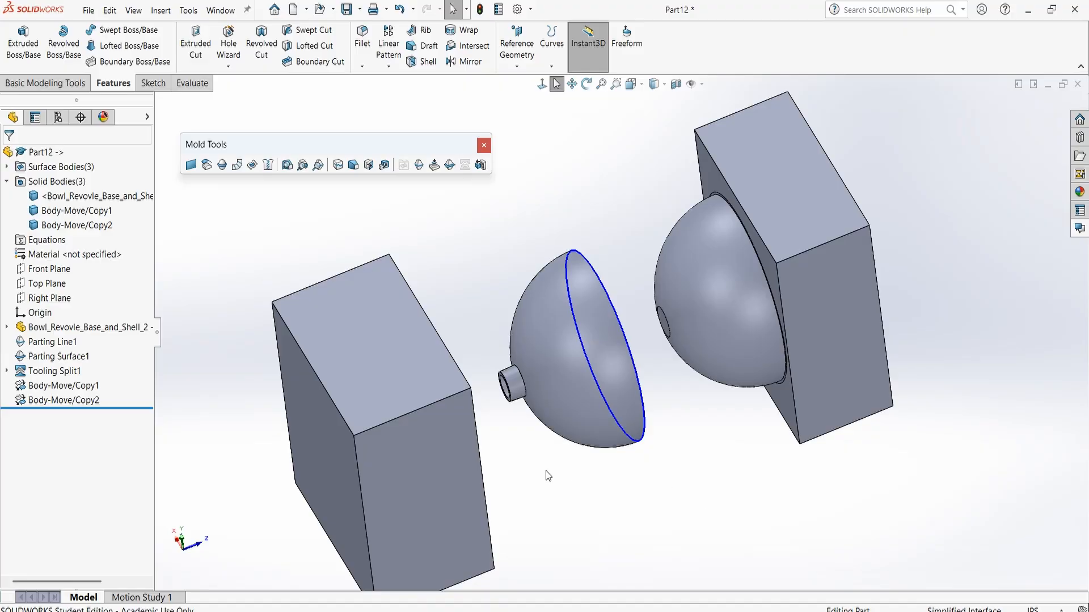
# Step: Open the parting line's definition, examine the draft analysis colors around the bowl's base ring, and close it
pyautogui.click(53, 342)
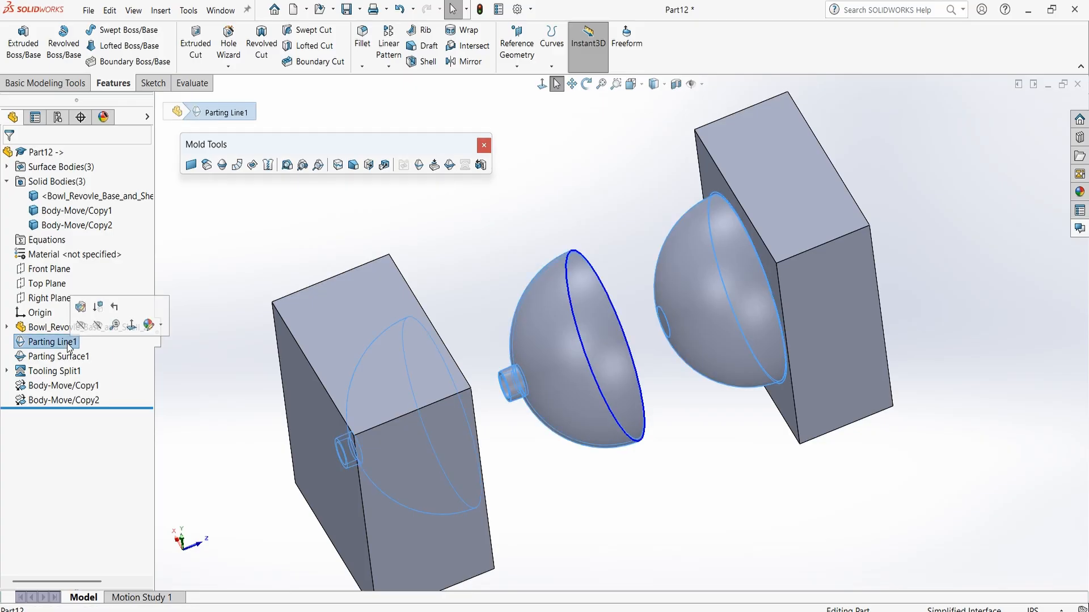
pyautogui.click(81, 308)
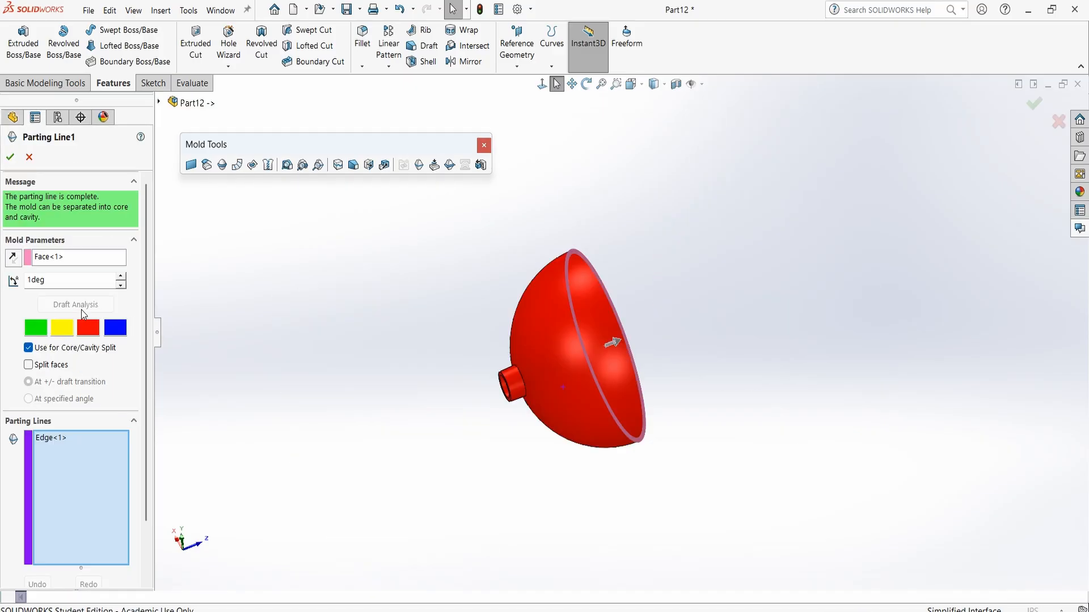
pyautogui.moveTo(435, 321); pyautogui.dragTo(601, 359, button='middle')
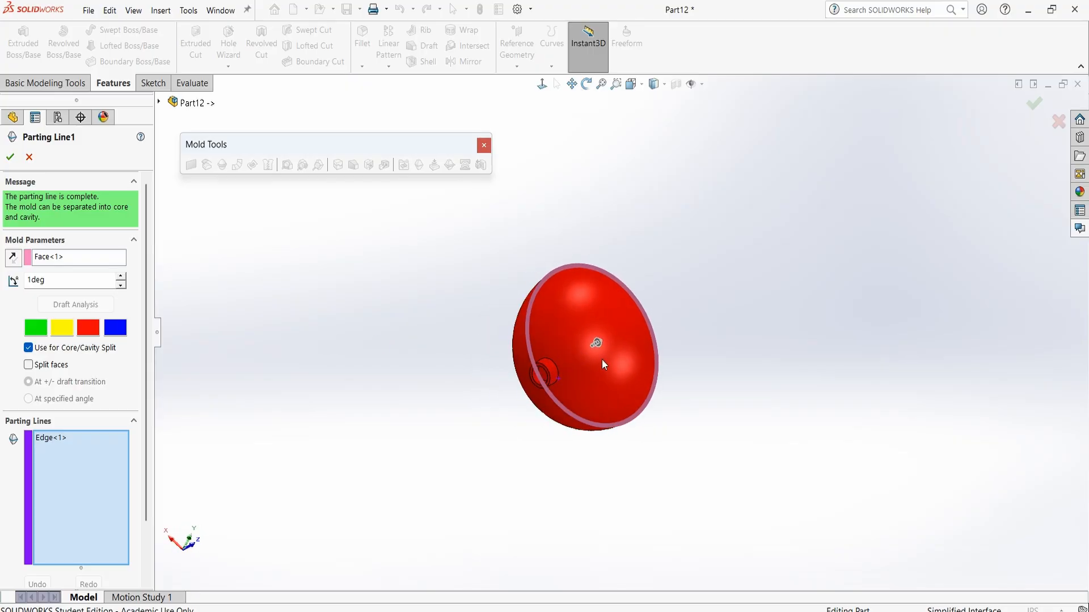
pyautogui.scroll(-3, 590, 359)
pyautogui.scroll(-3, 579, 355)
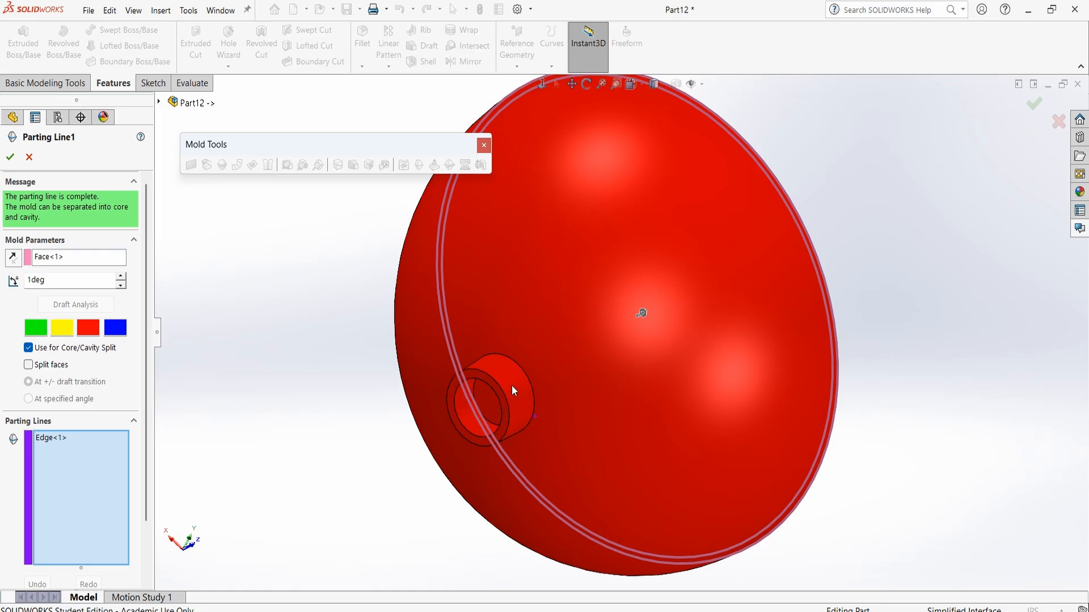
pyautogui.click(10, 157)
# Step: Open the original bowl part file Bowl_Revovle_Base_and_Shell_2
pyautogui.click(88, 10)
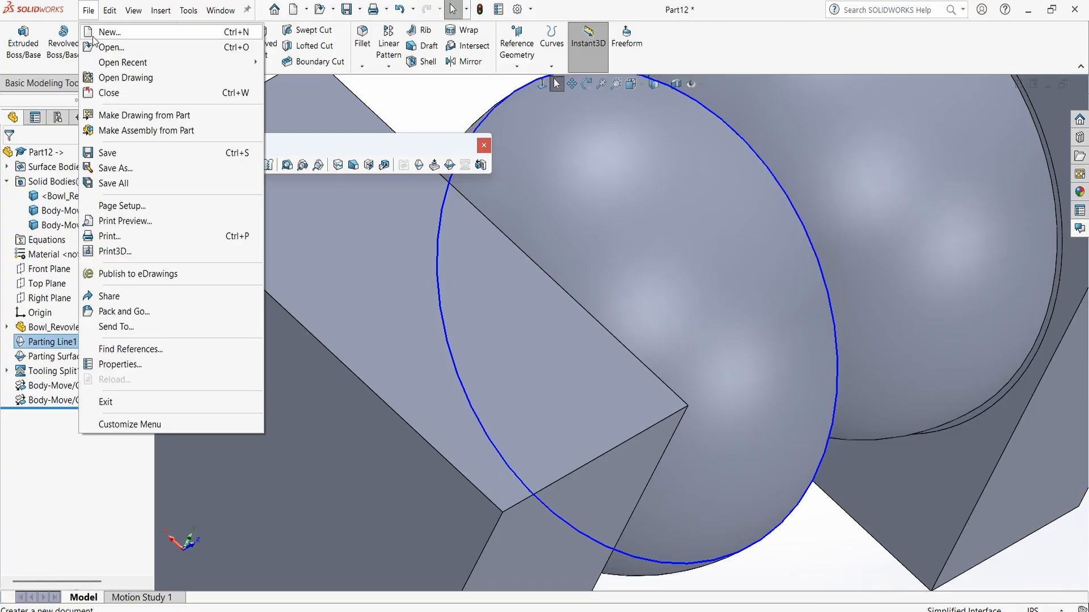
pyautogui.click(111, 48)
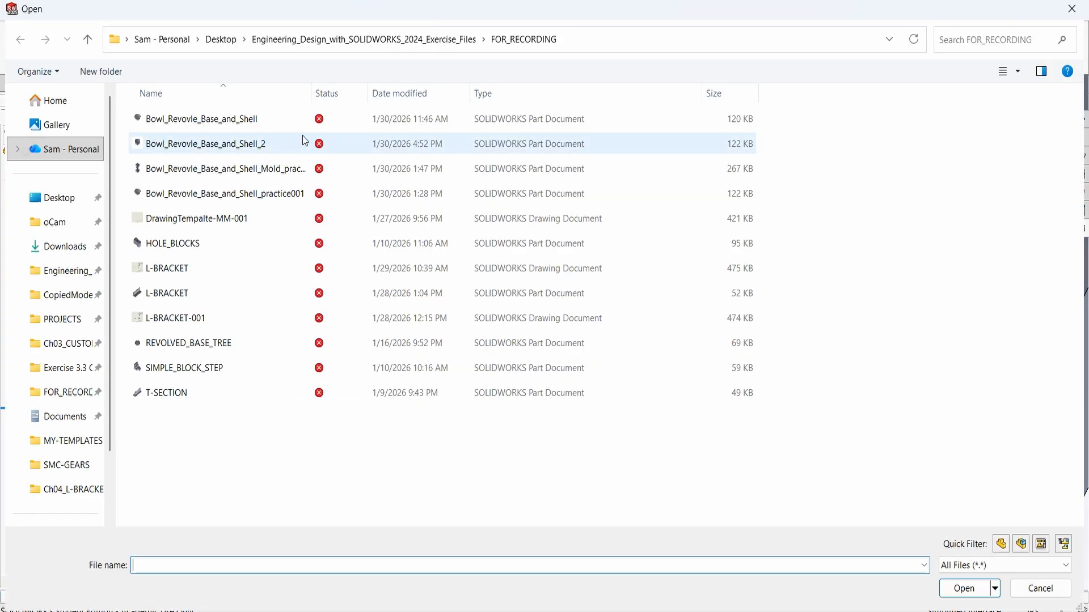
pyautogui.doubleClick(267, 142)
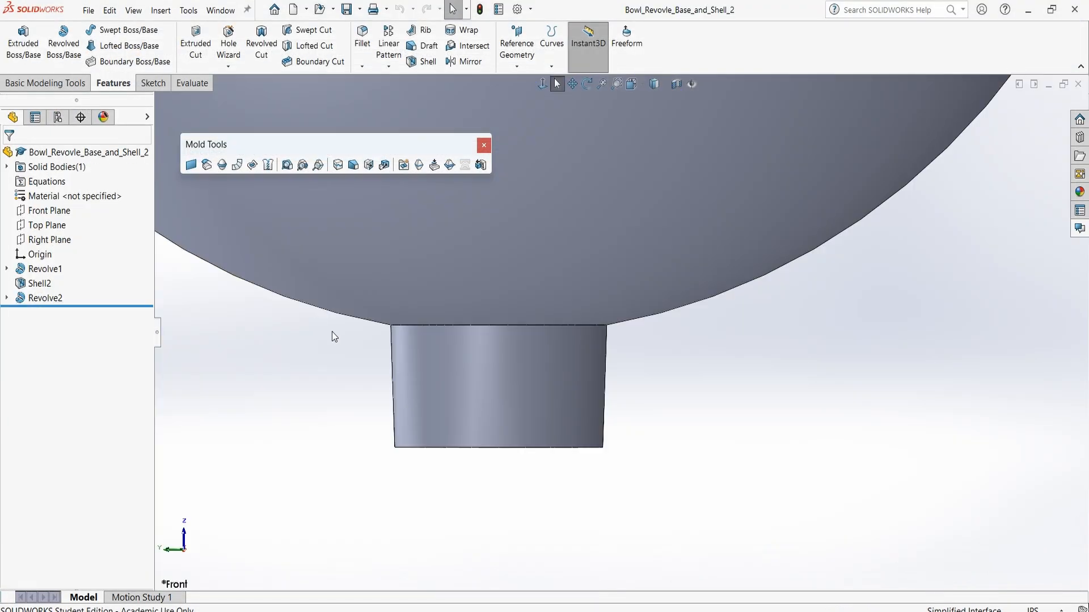
# Step: Open Sketch2 under Revolve2 for editing and examine the draft angle dimensions of the base ring's profile
pyautogui.click(6, 298)
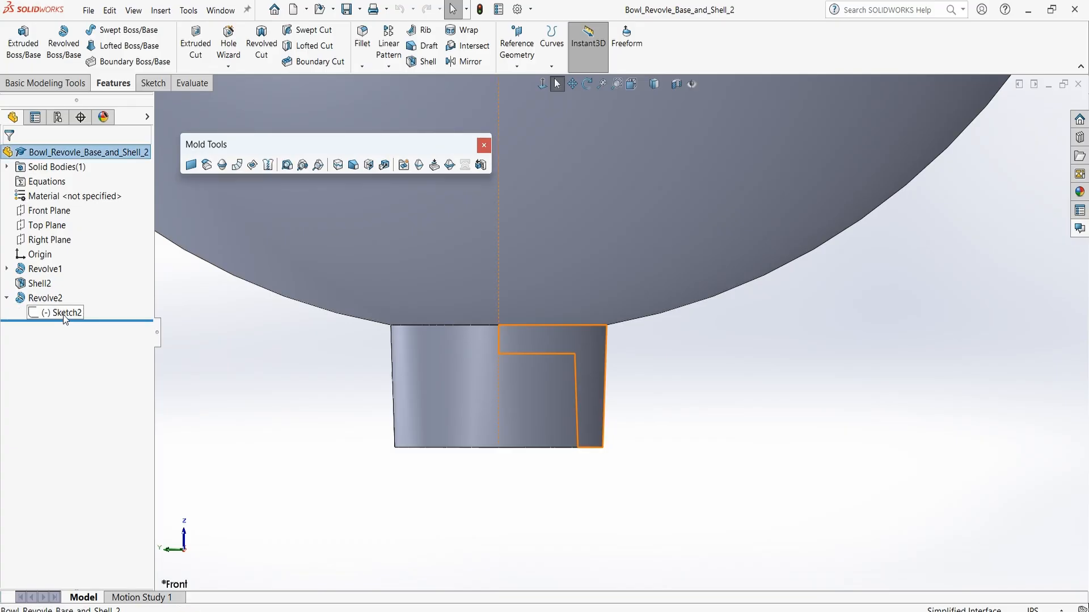
pyautogui.click(64, 316)
pyautogui.click(78, 280)
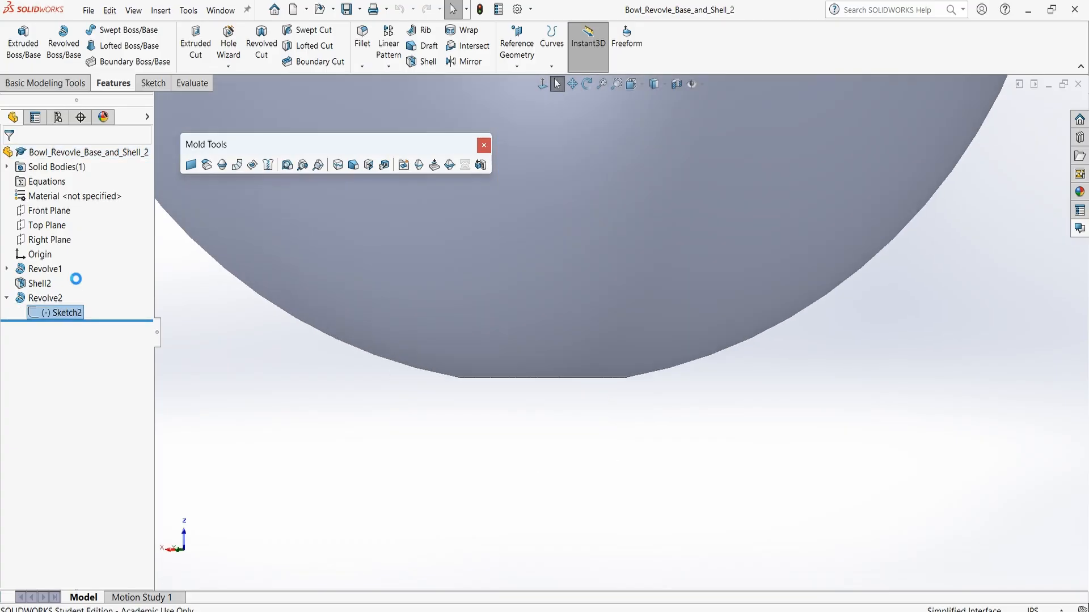
pyautogui.click(643, 86)
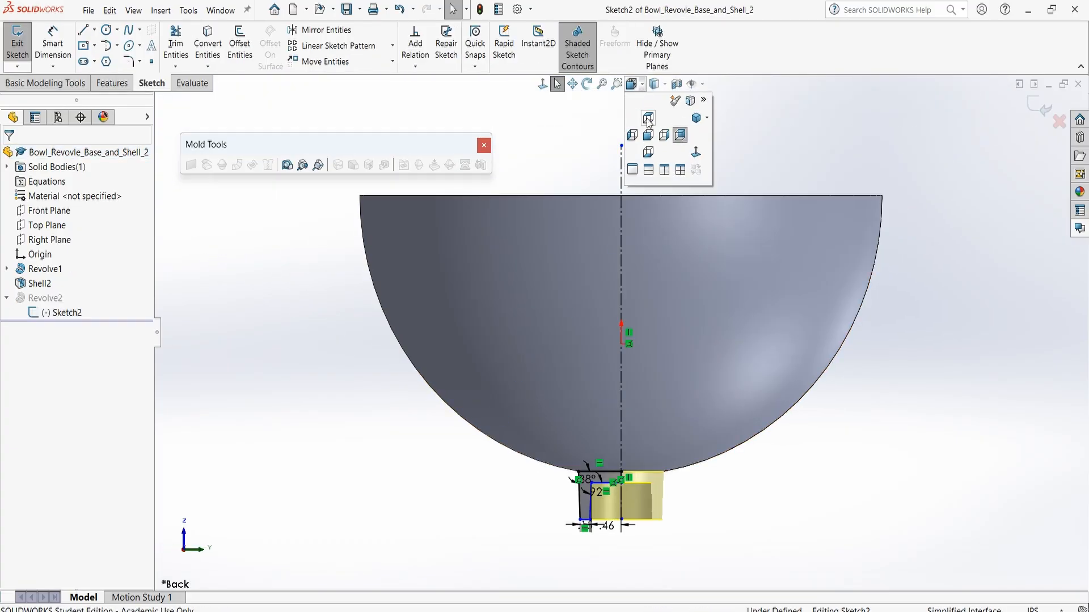
pyautogui.click(656, 142)
pyautogui.scroll(-10, 700, 513)
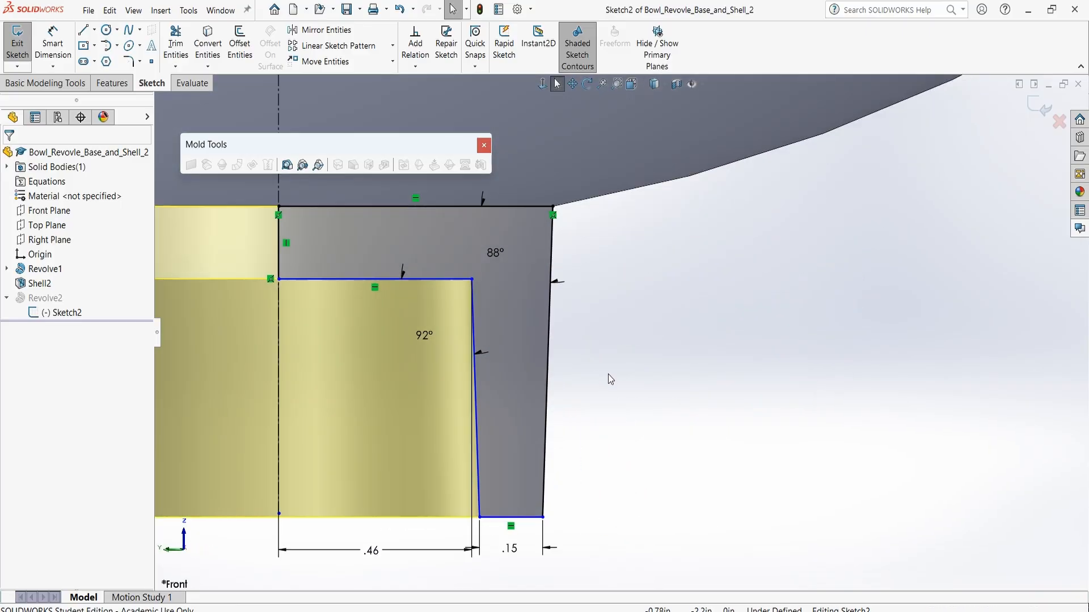
# Step: Set the inner wall angle of the base ring's profile to 90° and exit the sketch to rebuild the revolve
pyautogui.doubleClick(426, 340)
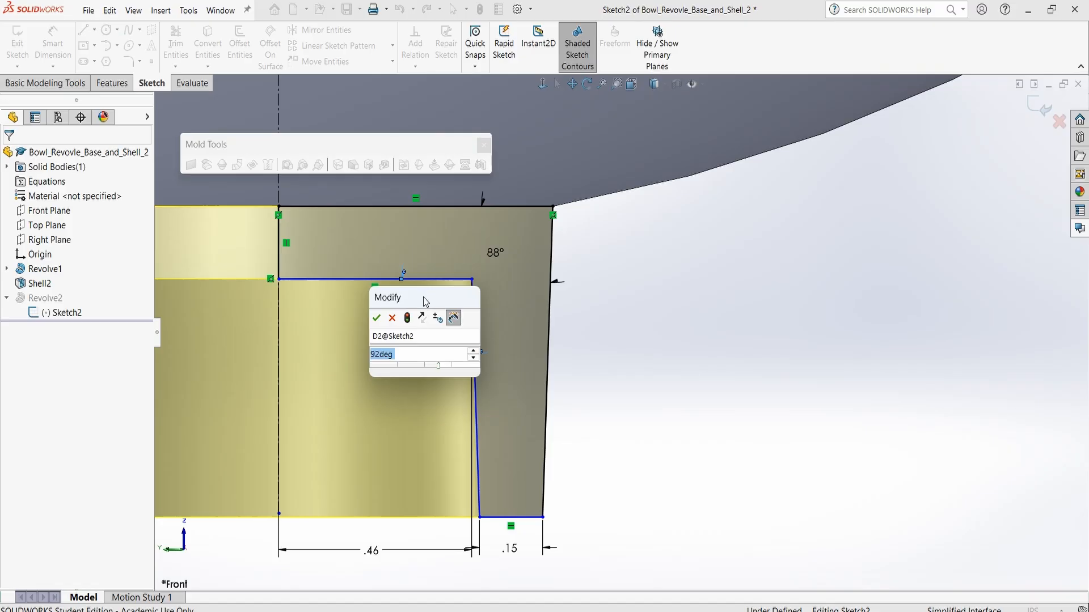
pyautogui.moveTo(426, 301); pyautogui.dragTo(617, 296)
pyautogui.write('90')
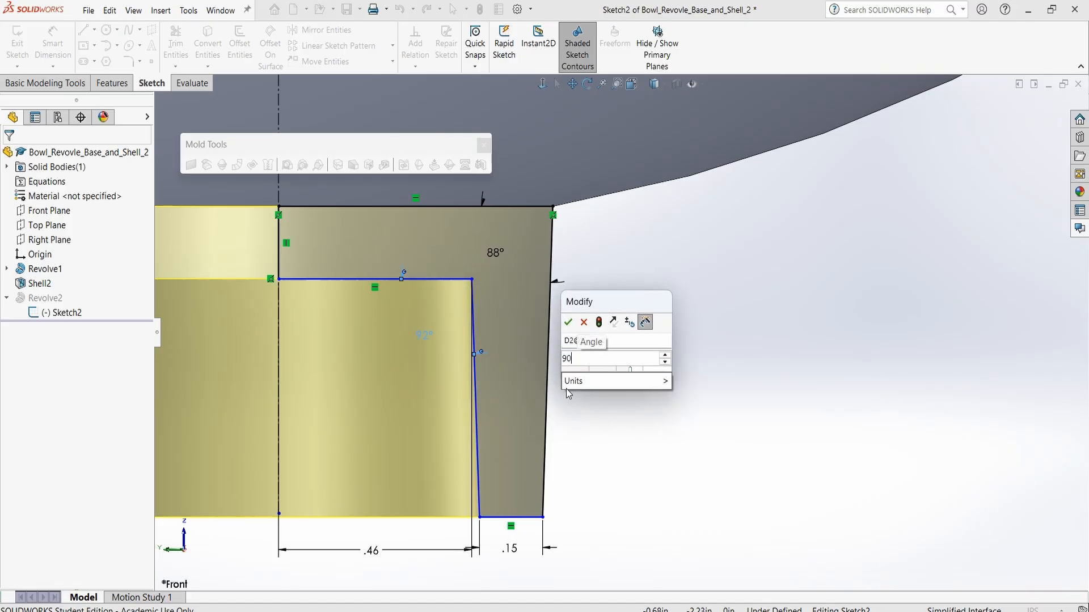
pyautogui.click(568, 322)
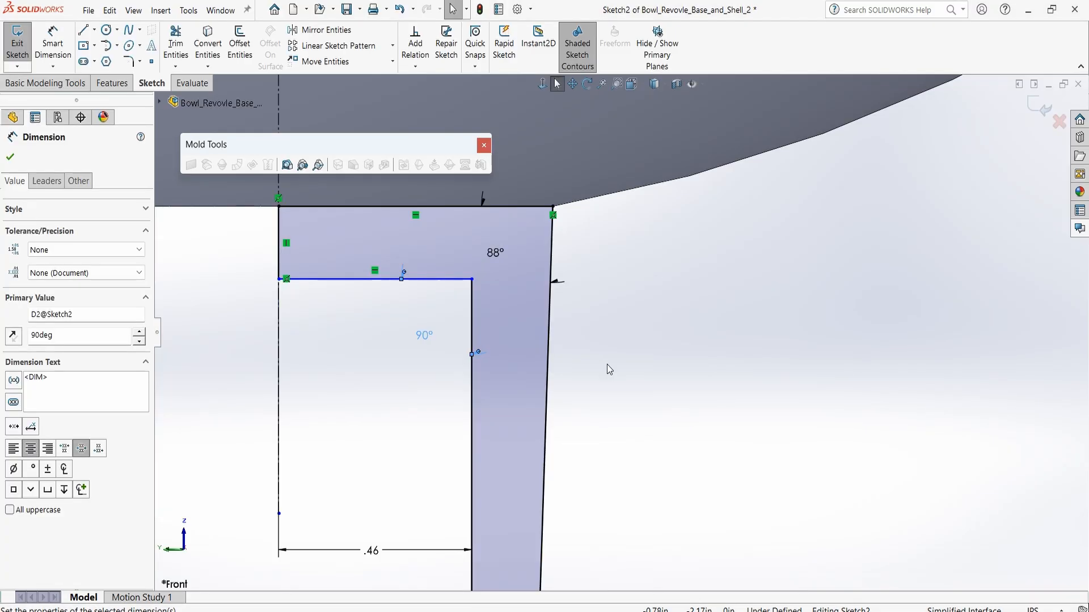
pyautogui.scroll(2, 618, 419)
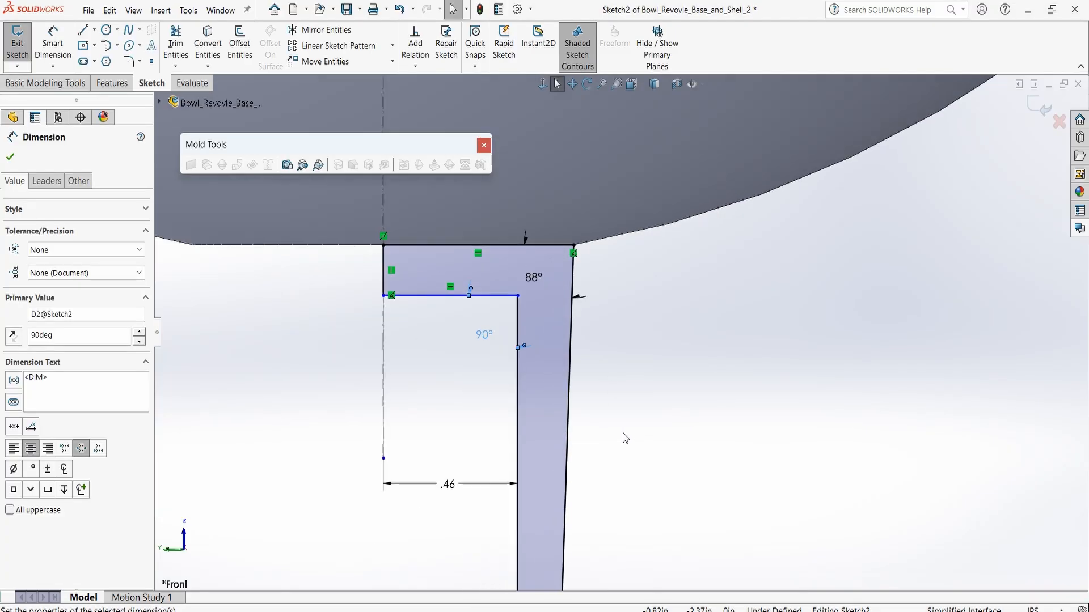
pyautogui.click(10, 156)
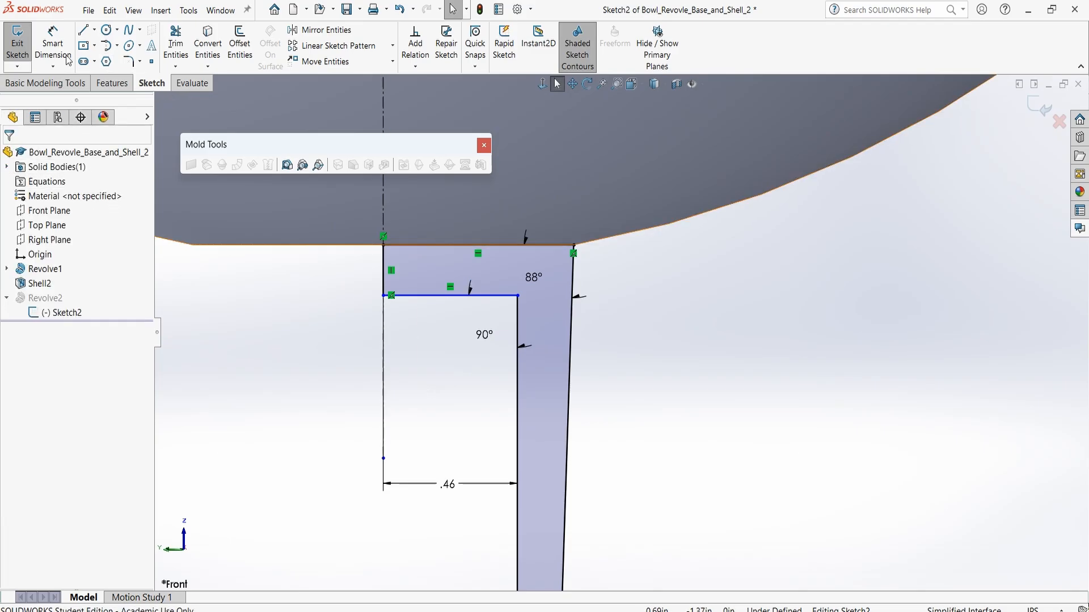
pyautogui.click(20, 50)
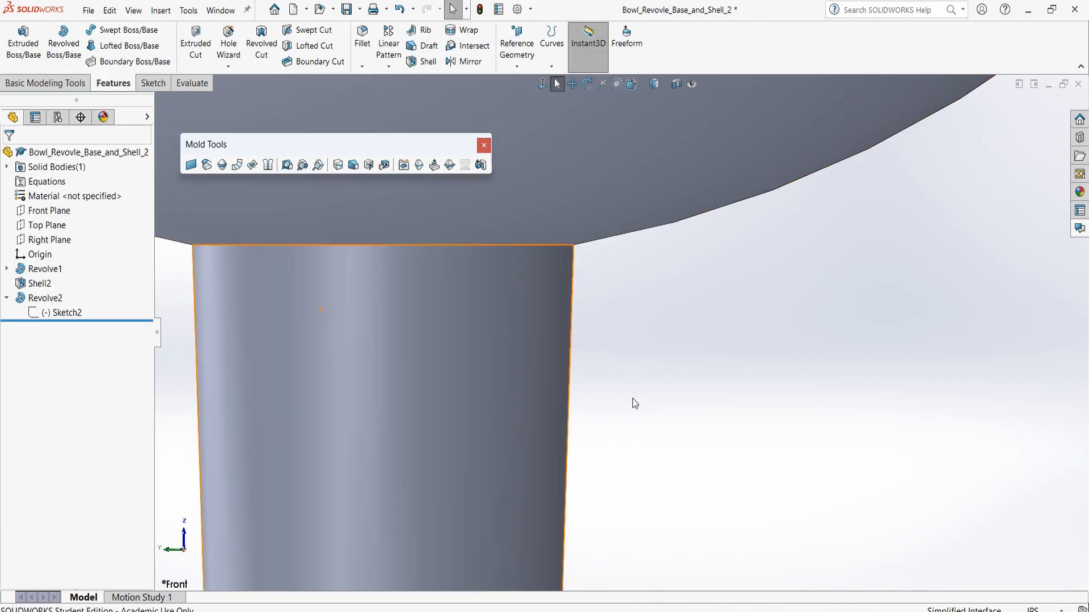
pyautogui.scroll(3, 683, 436)
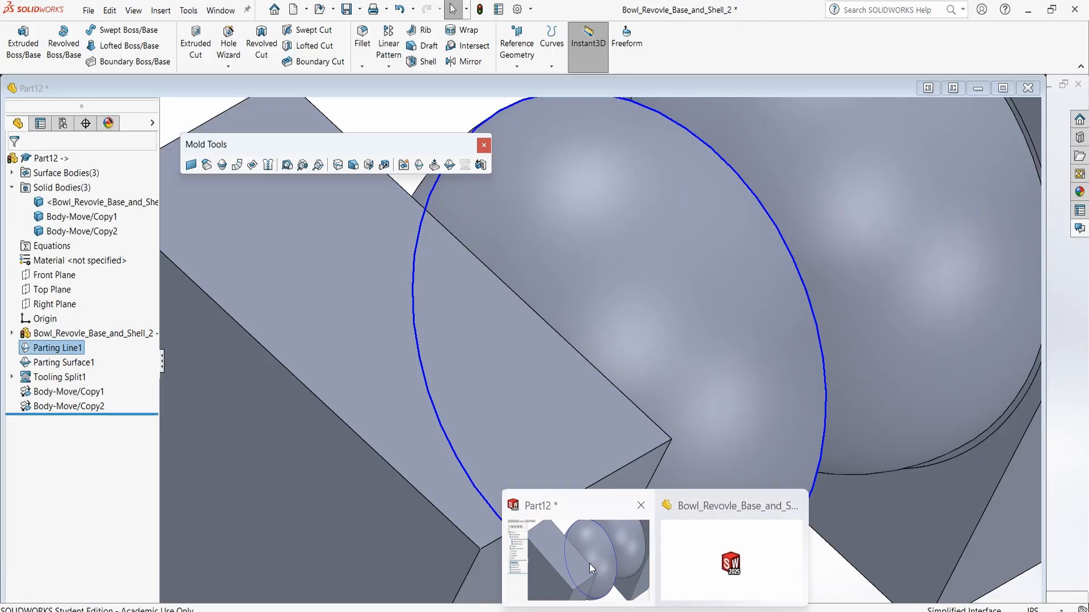
# Step: Switch to the Part12 mold file, open the parting line's definition, examine the draft colors inside the base ring, and close it
pyautogui.click(589, 564)
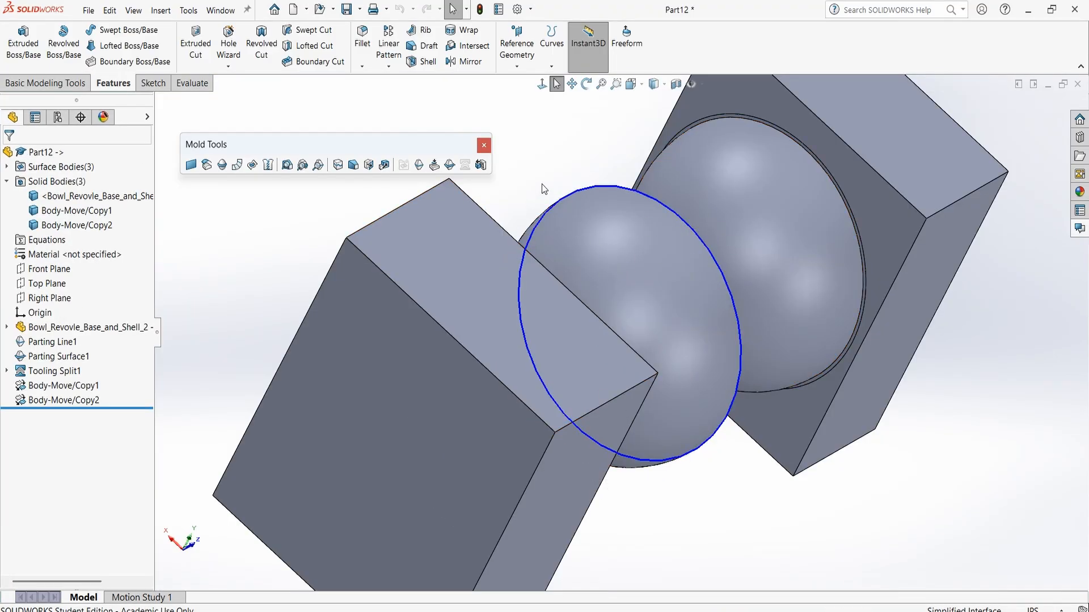
pyautogui.click(57, 342)
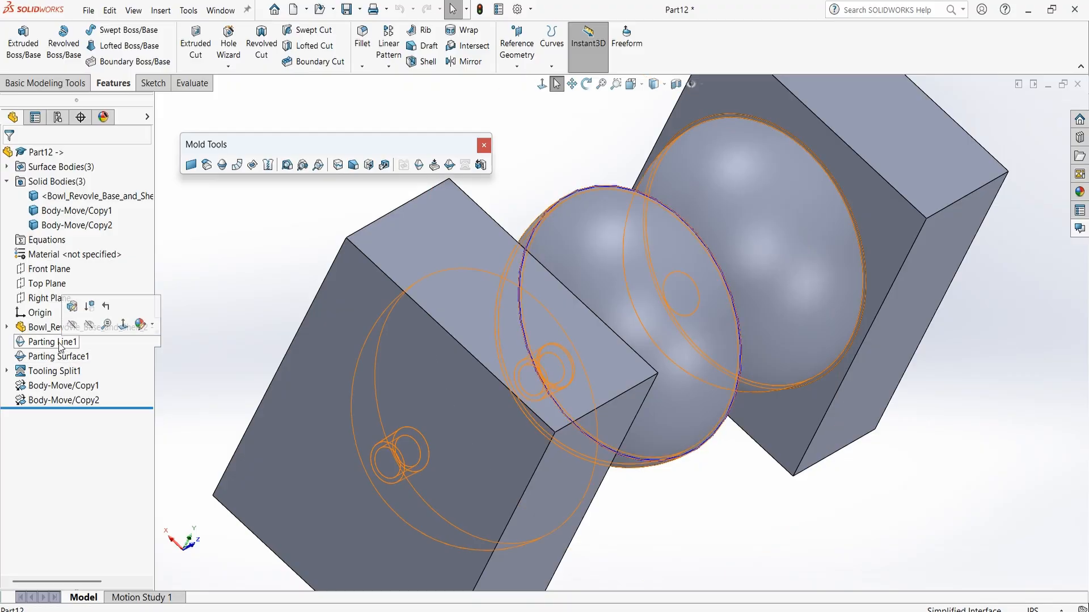
pyautogui.click(71, 307)
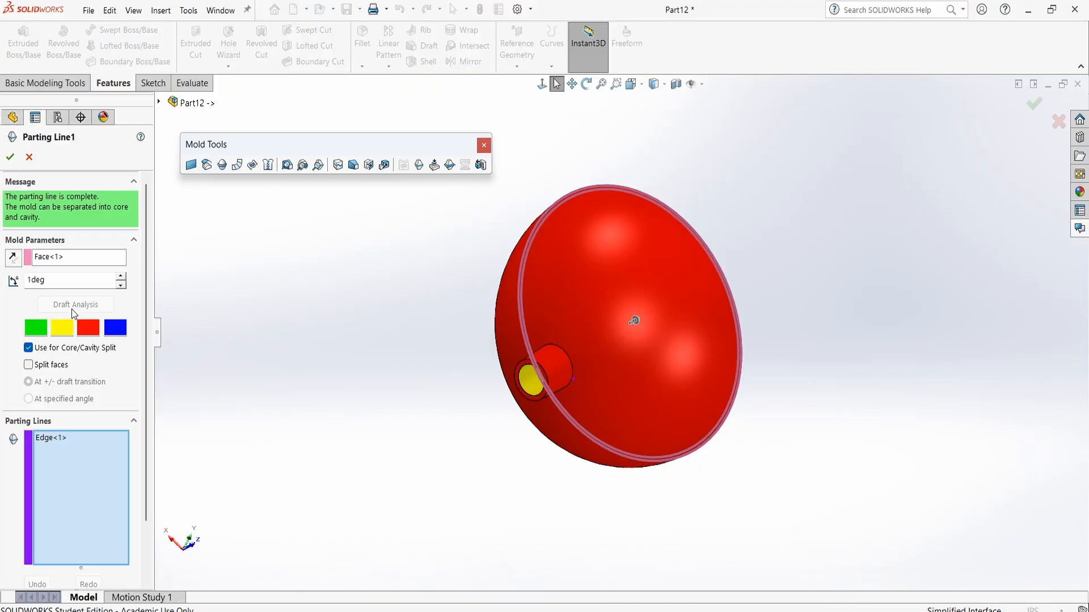
pyautogui.moveTo(399, 364)
pyautogui.mouseDown(button='middle')
pyautogui.moveTo(382, 377)
pyautogui.moveTo(401, 368)
pyautogui.mouseUp(button='middle')
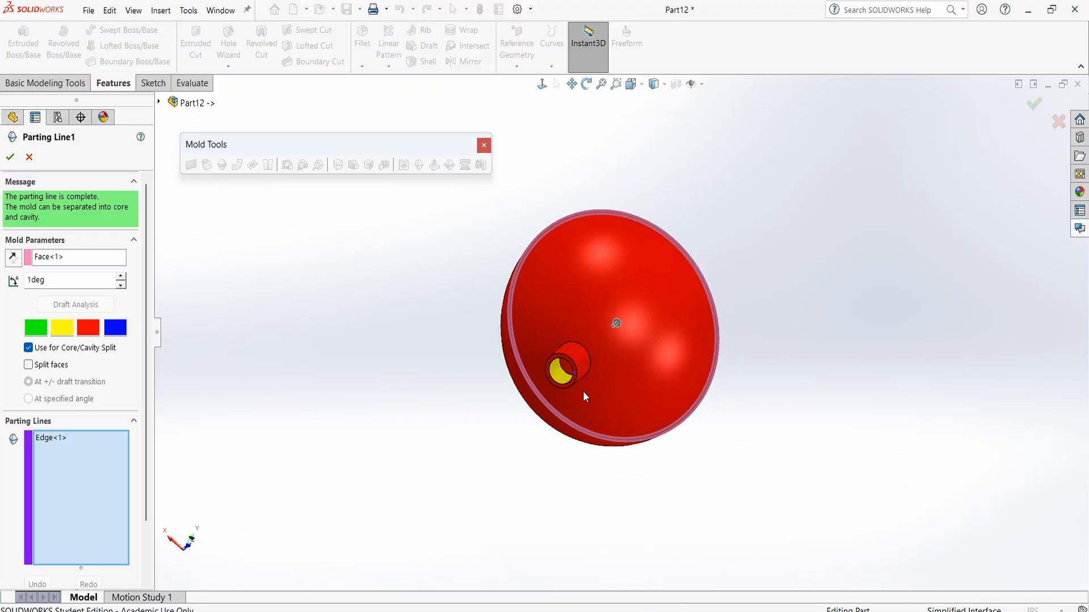
pyautogui.scroll(-4, 584, 395)
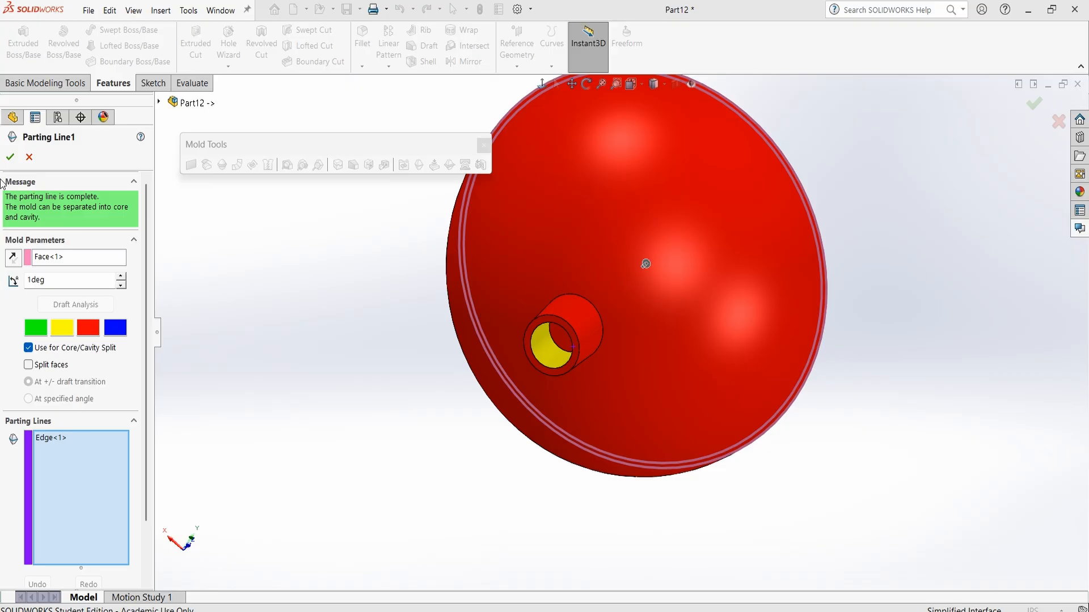
pyautogui.click(10, 157)
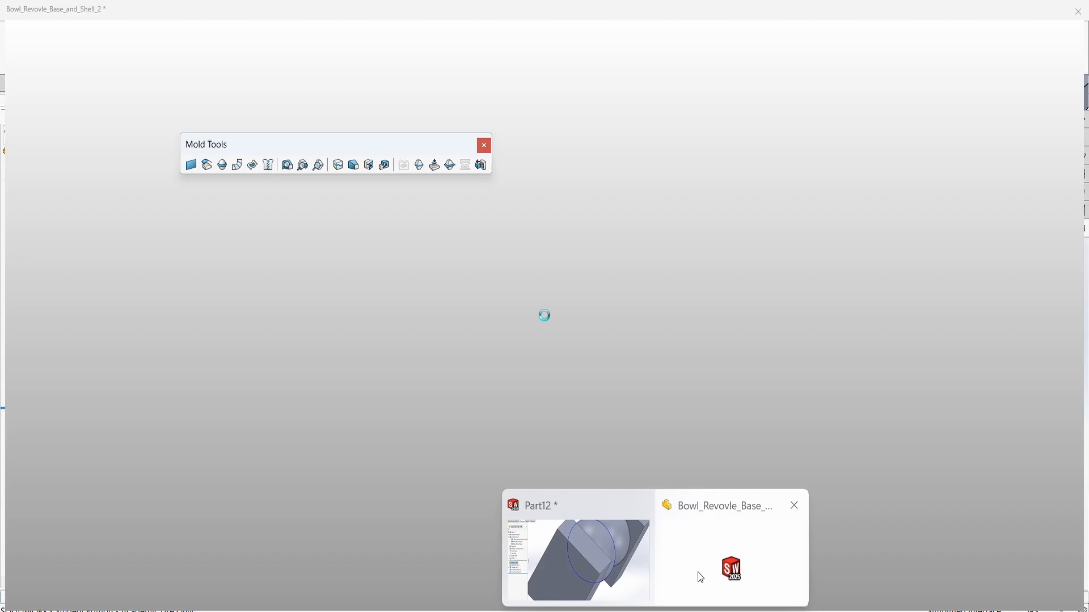
# Step: Return to the bowl part, reopen Sketch2 in the front view, set the base ring's inner wall angle to 88°, and exit the sketch
pyautogui.click(698, 573)
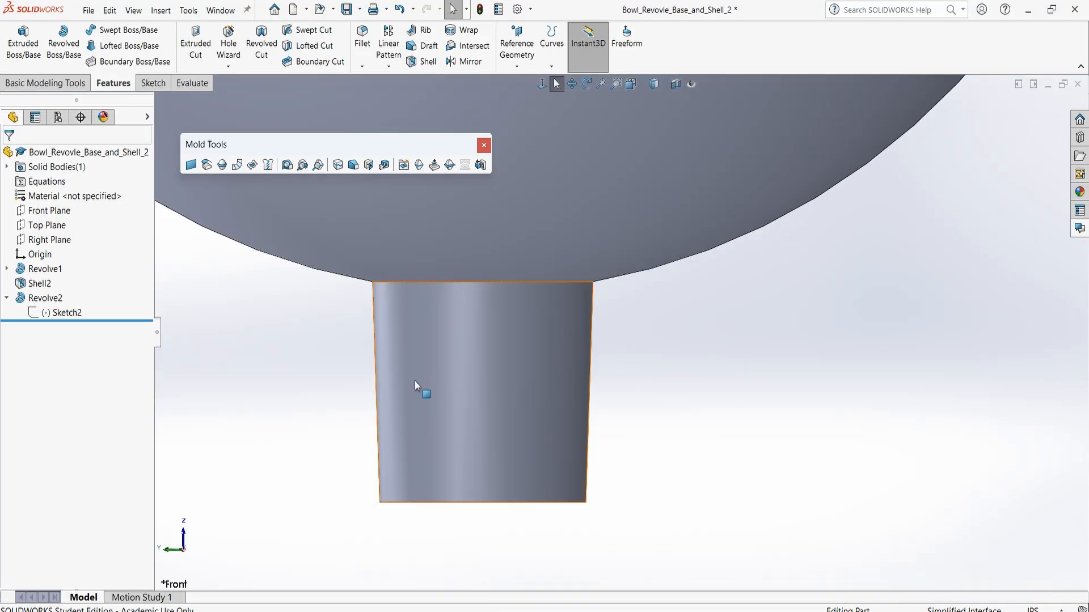
pyautogui.click(71, 309)
pyautogui.click(83, 278)
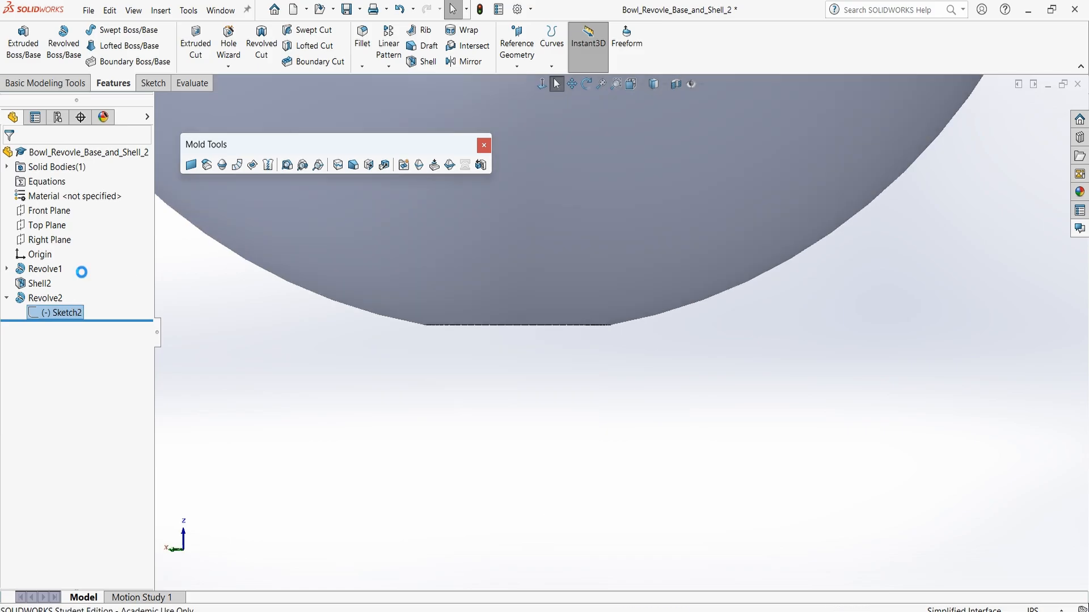
pyautogui.click(631, 84)
pyautogui.click(648, 133)
pyautogui.scroll(-5, 663, 434)
pyautogui.doubleClick(479, 229)
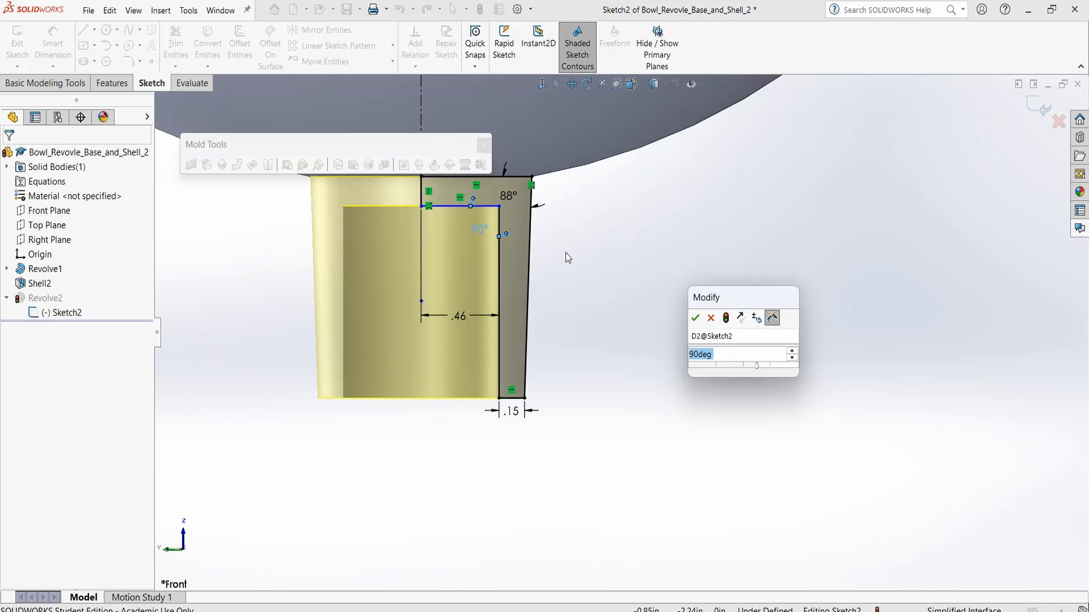
pyautogui.click(792, 358)
pyautogui.click(793, 359)
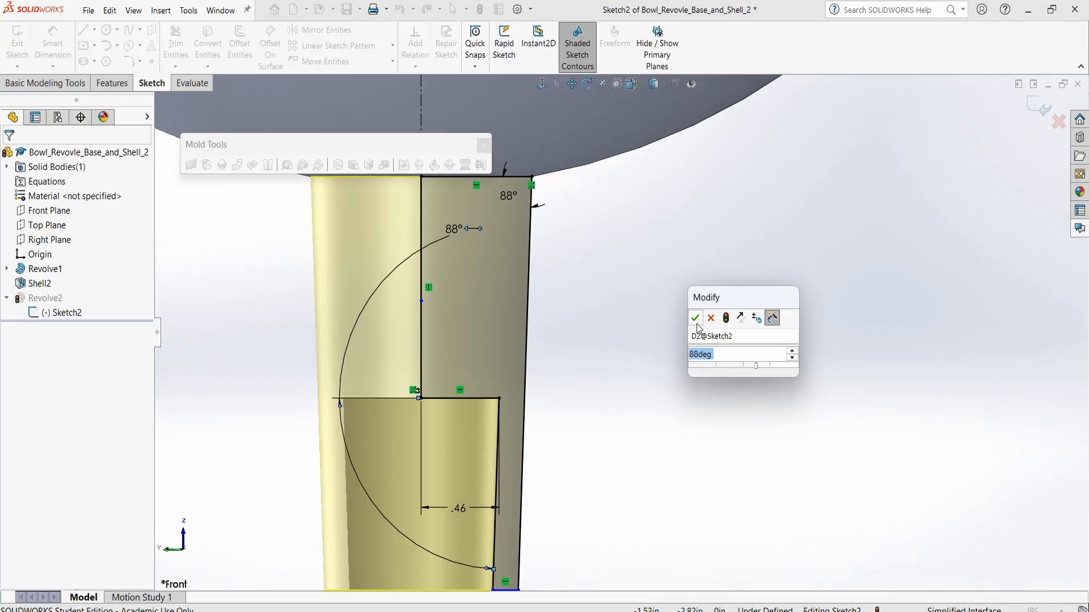
pyautogui.click(695, 318)
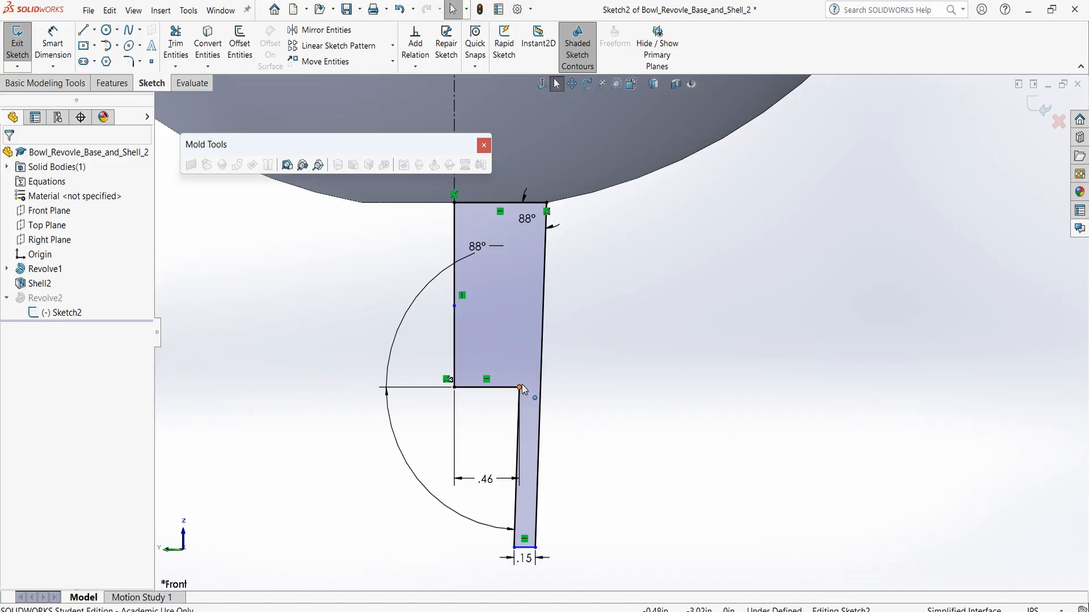
pyautogui.click(16, 54)
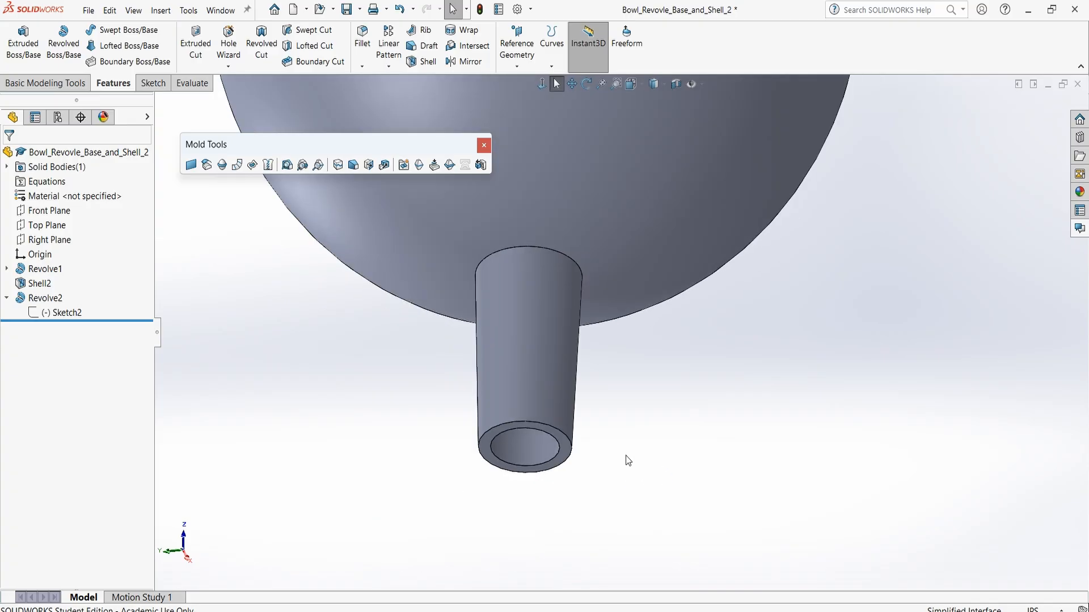
# Step: Switch back to the Part12 mold file, stop the rebuild at the tooling split for repair, and dismiss the error list
pyautogui.moveTo(655, 609)
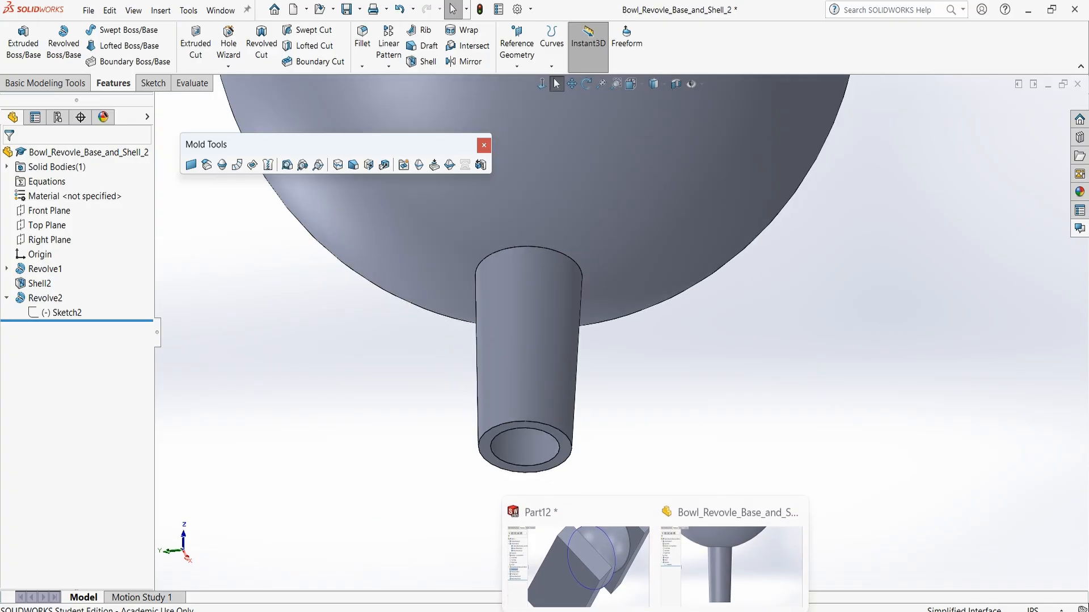
pyautogui.click(579, 570)
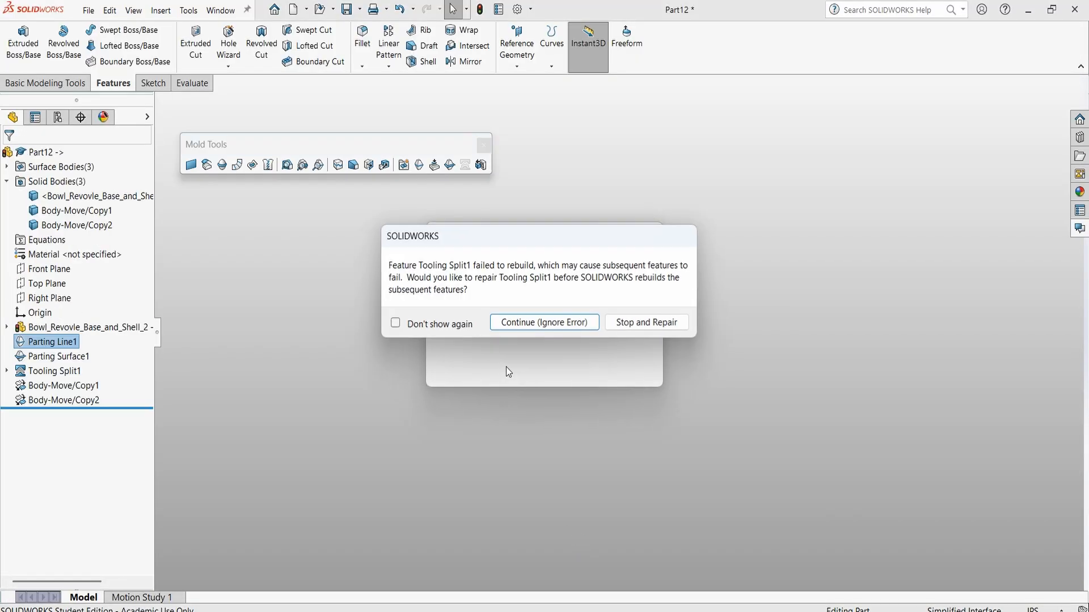
pyautogui.click(630, 323)
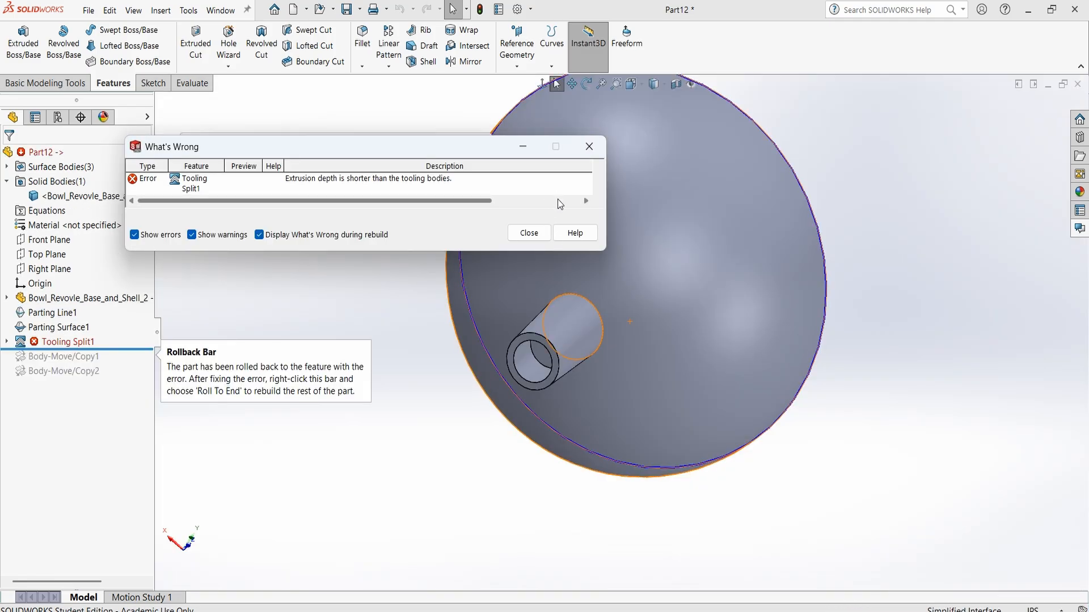
pyautogui.click(589, 147)
# Step: Open the parting line's definition, examine the draft analysis colors on the base ring's inner and outer walls, and close it
pyautogui.click(34, 312)
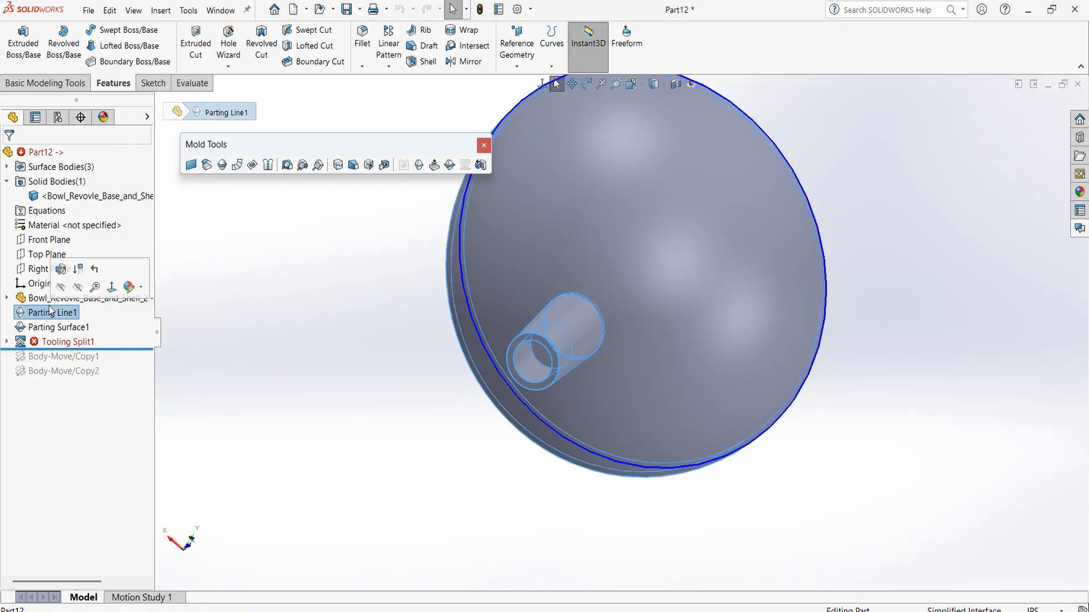
pyautogui.click(26, 314)
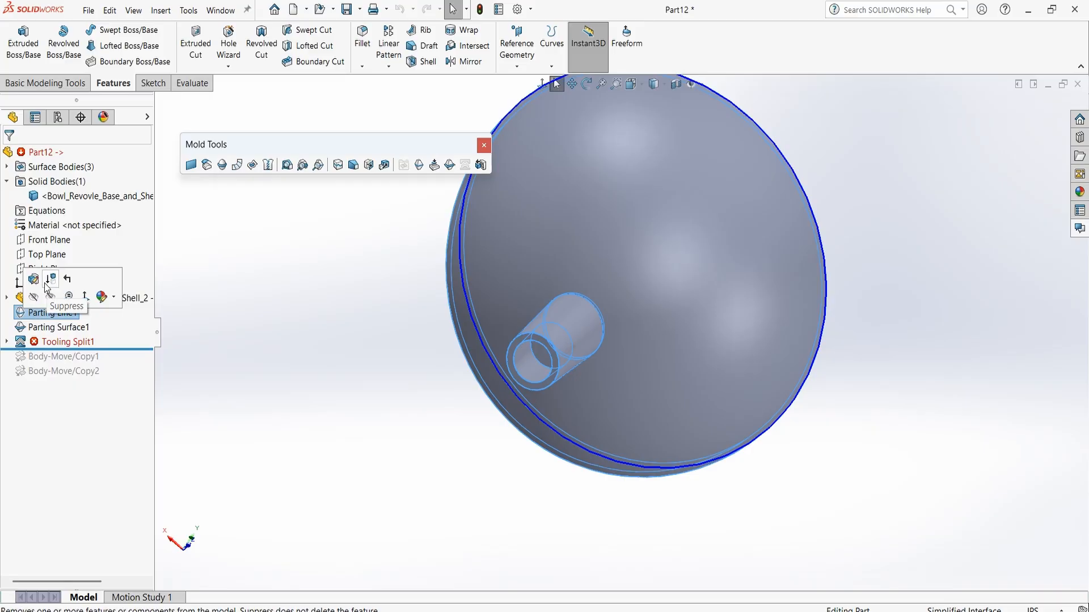
pyautogui.click(33, 279)
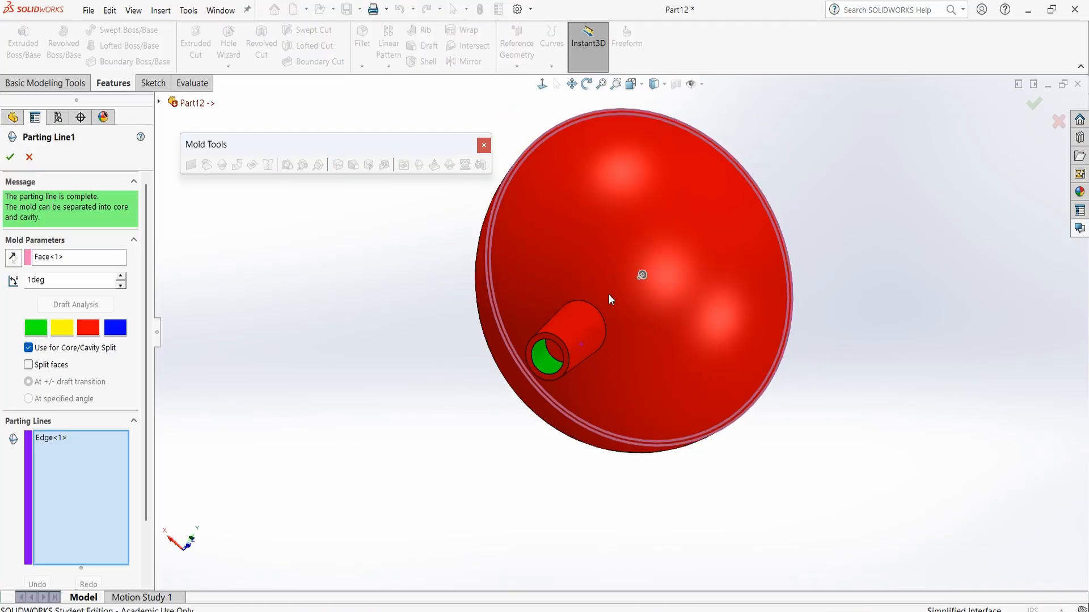
pyautogui.scroll(-2, 609, 306)
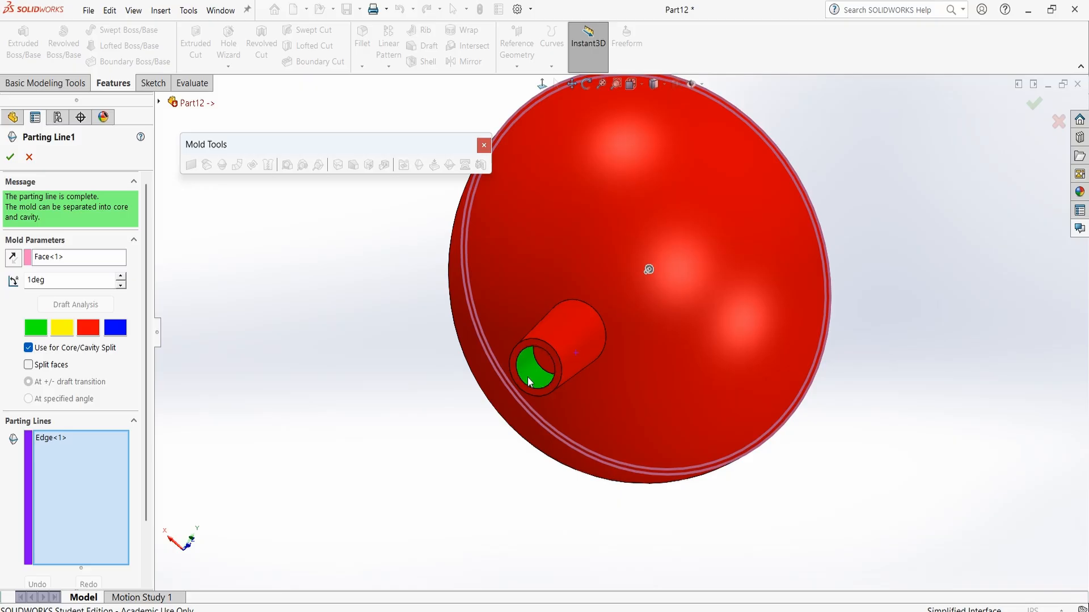
pyautogui.scroll(-2, 534, 379)
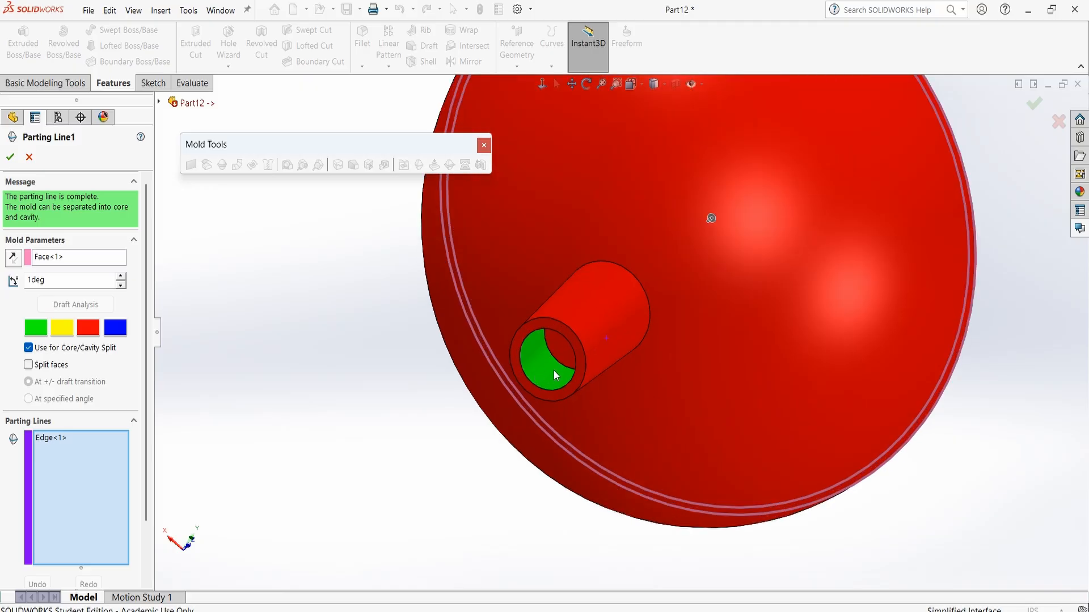
pyautogui.scroll(3, 775, 272)
pyautogui.moveTo(862, 200); pyautogui.dragTo(778, 287, button='middle')
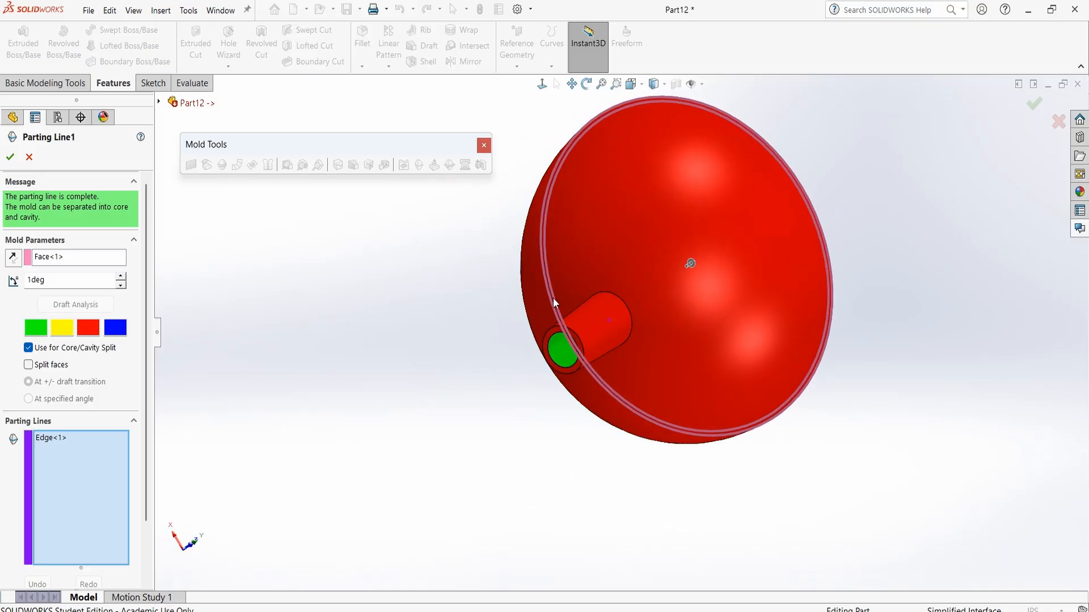
pyautogui.scroll(-3, 640, 319)
pyautogui.scroll(-1, 638, 318)
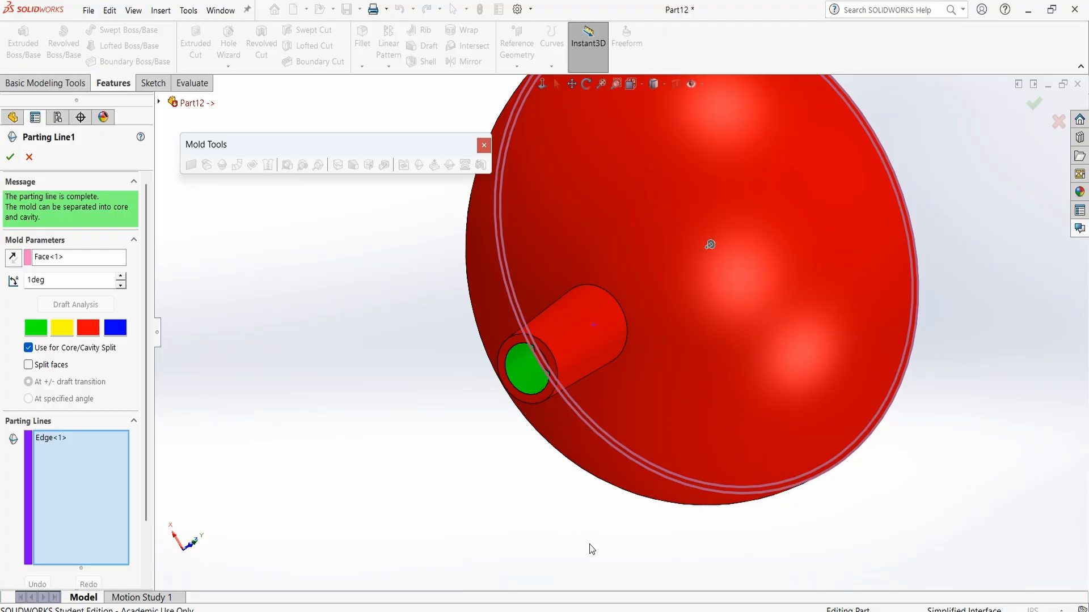
pyautogui.click(8, 158)
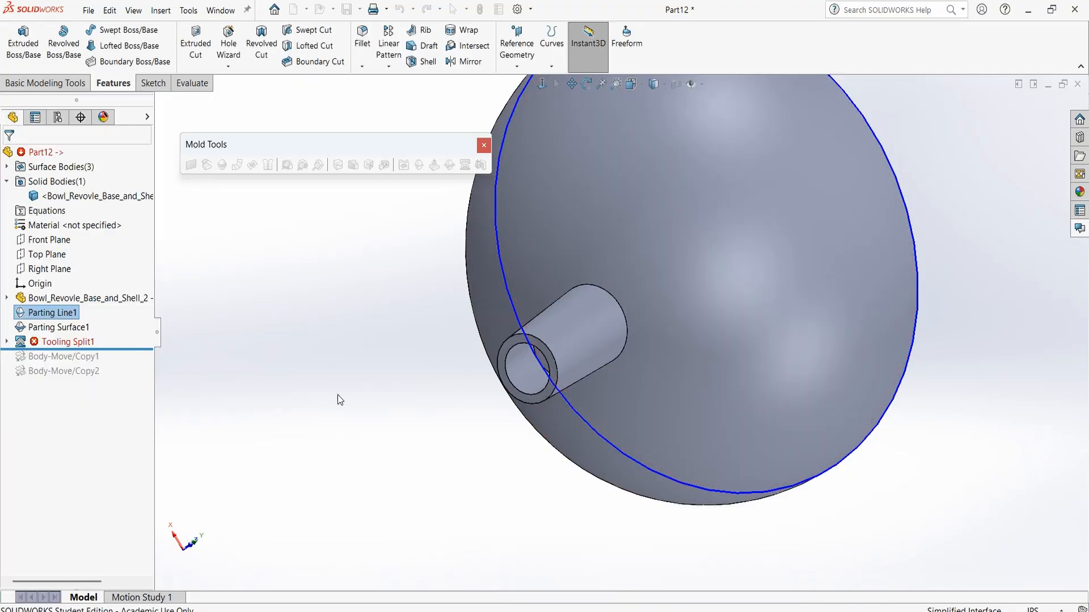
# Step: Return to the bowl part and reopen Sketch2 of the base ring for editing in the front view
pyautogui.moveTo(655, 611)
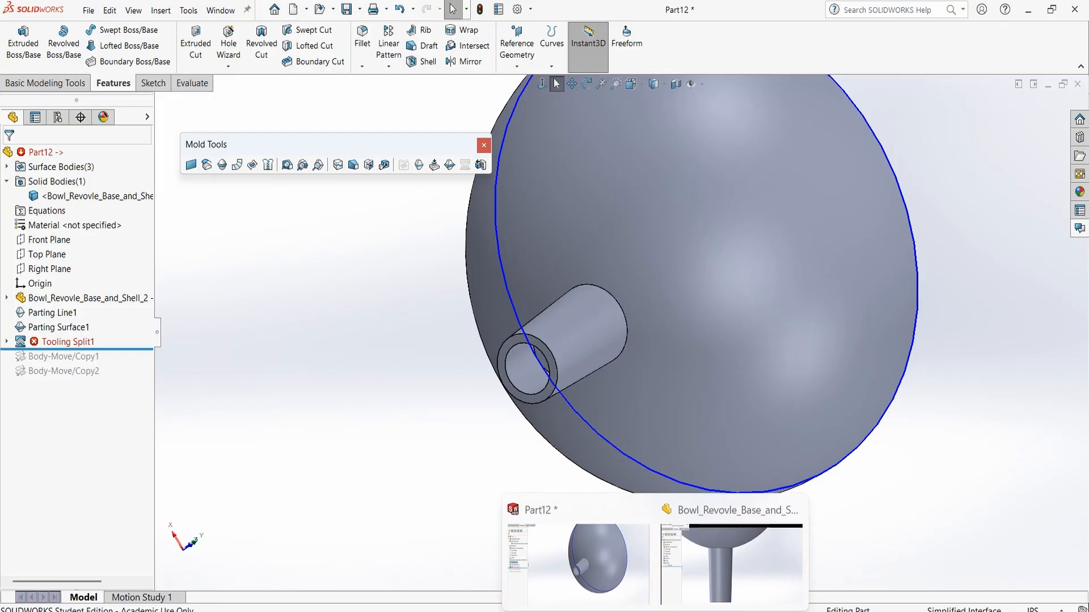
pyautogui.click(699, 576)
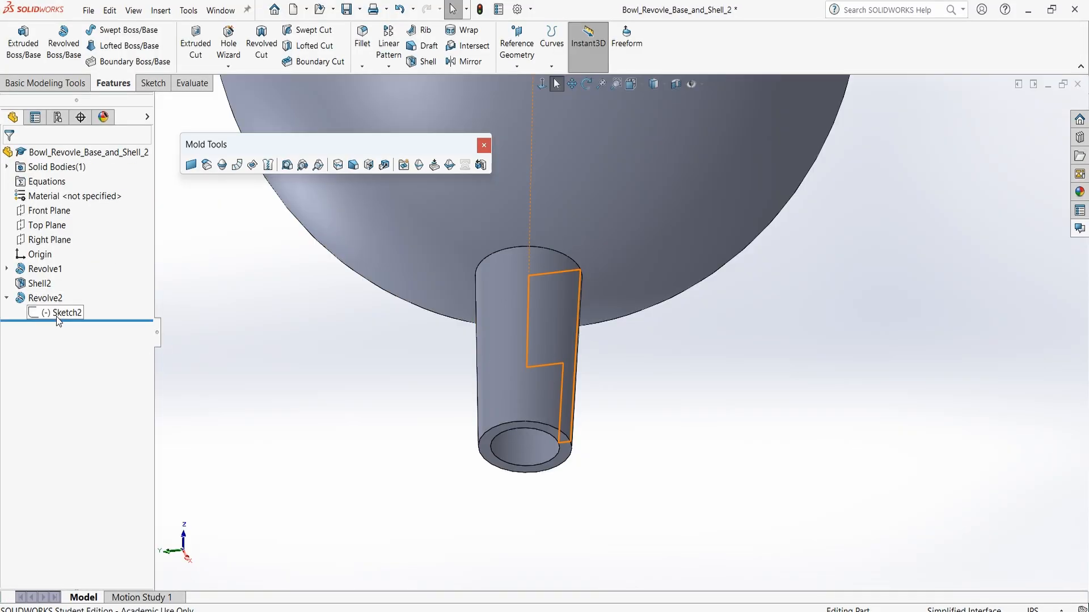
pyautogui.click(56, 315)
pyautogui.click(72, 287)
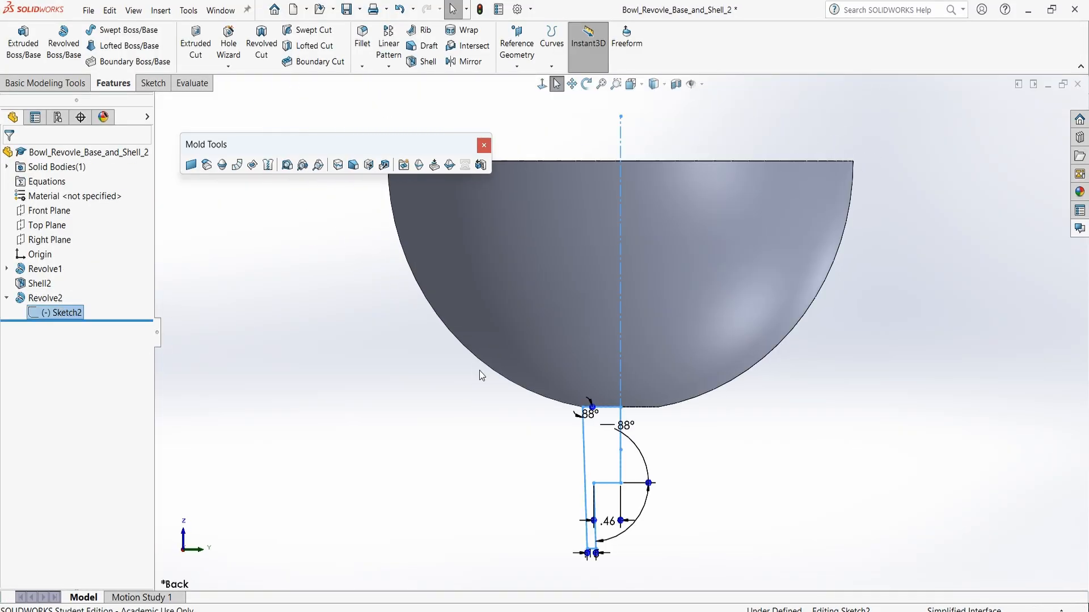
pyautogui.click(630, 84)
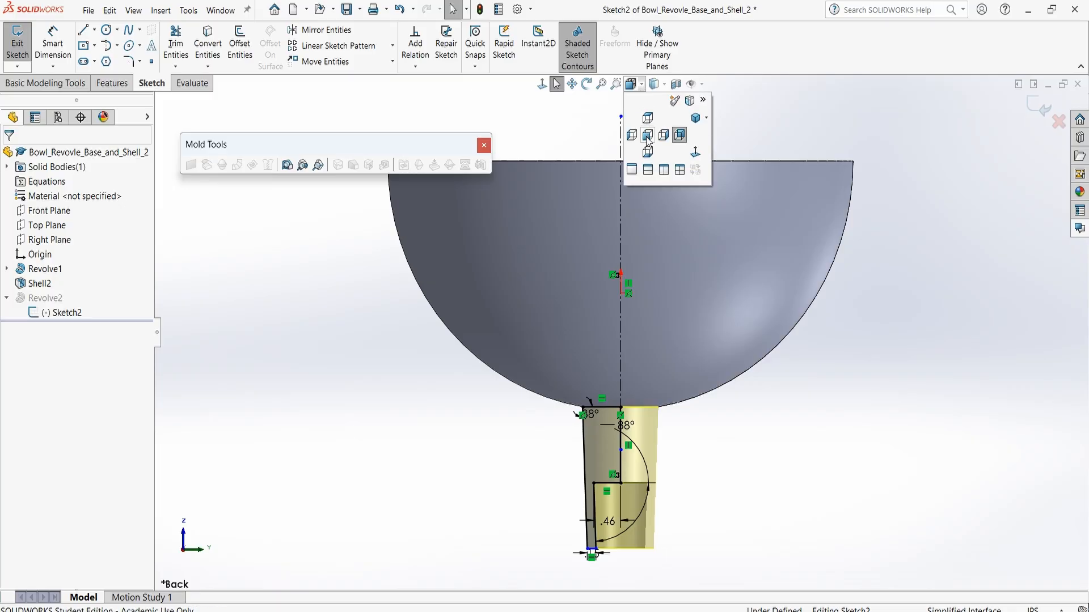
pyautogui.click(647, 136)
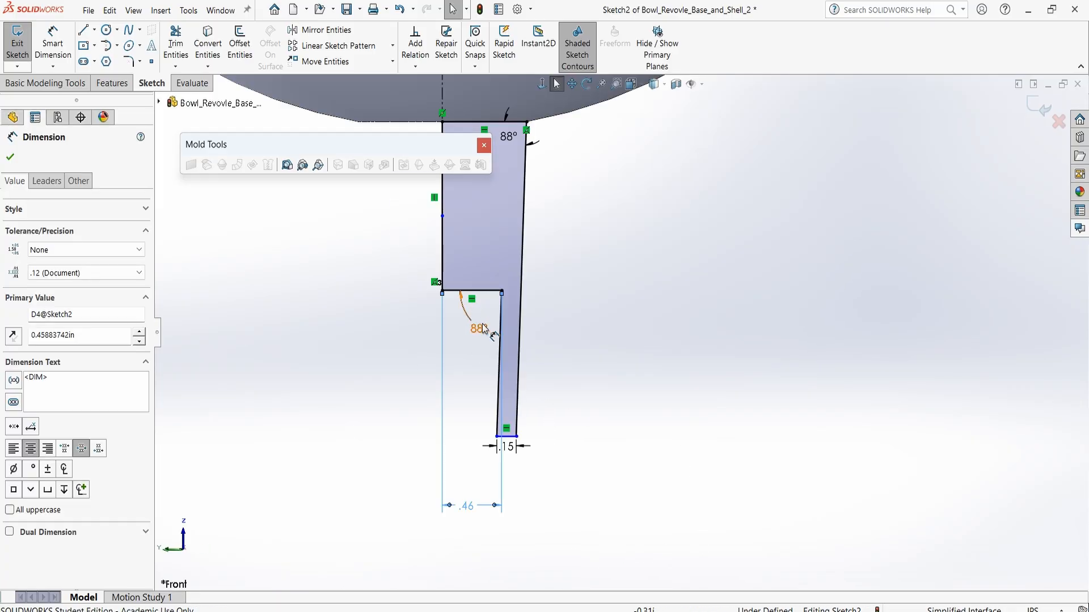
# Step: Shift the inner wall's angle dimension slightly and delete the .46 and .15 width dimensions from the base ring sketch
pyautogui.moveTo(484, 329); pyautogui.dragTo(481, 321)
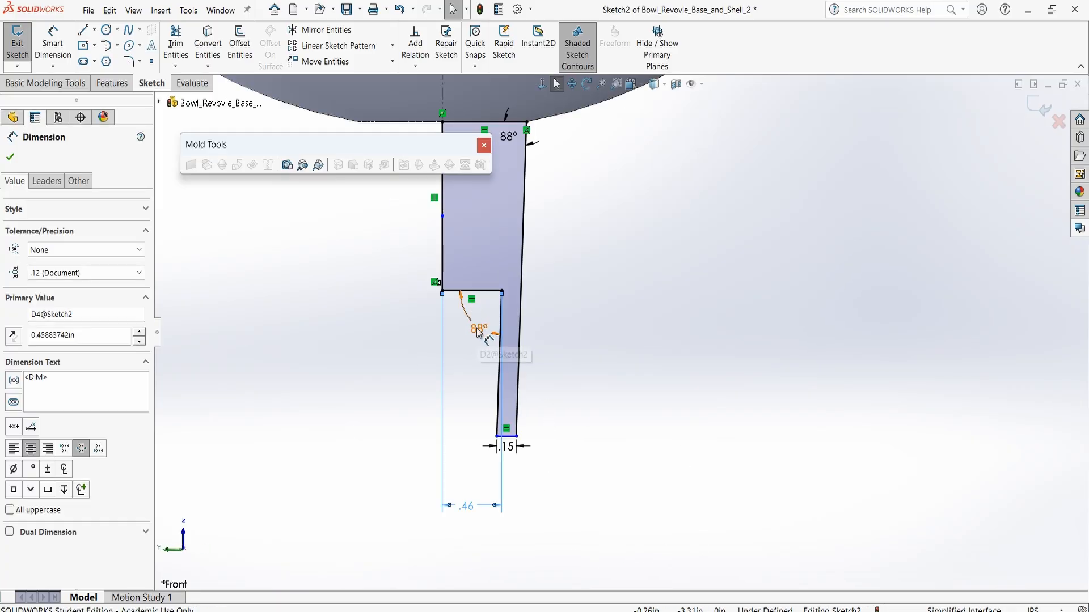
pyautogui.click(483, 505)
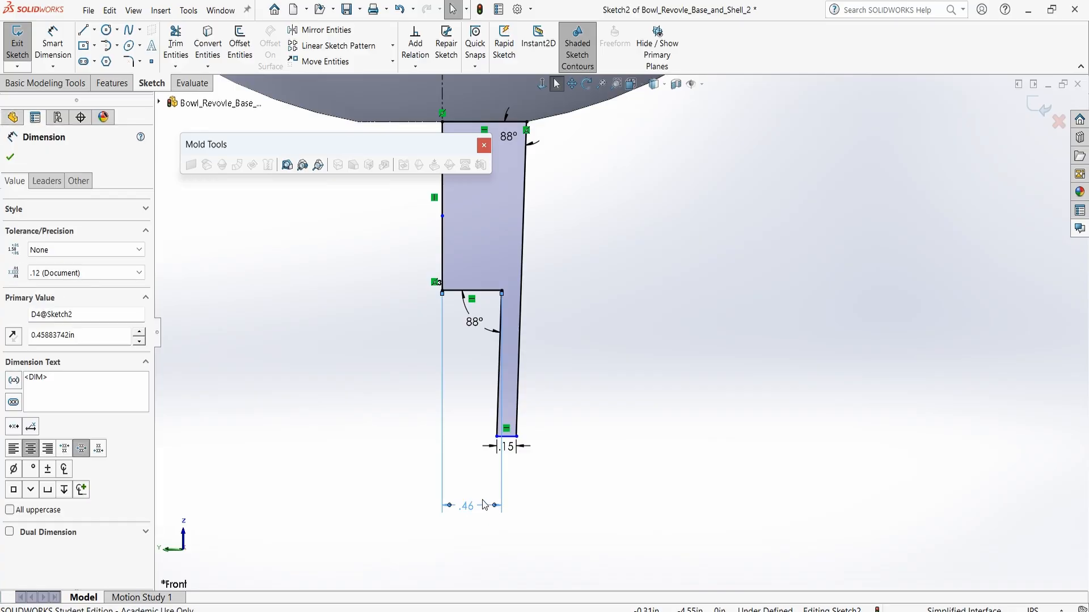
pyautogui.press('Delete')
pyautogui.click(506, 446)
pyautogui.press('Delete')
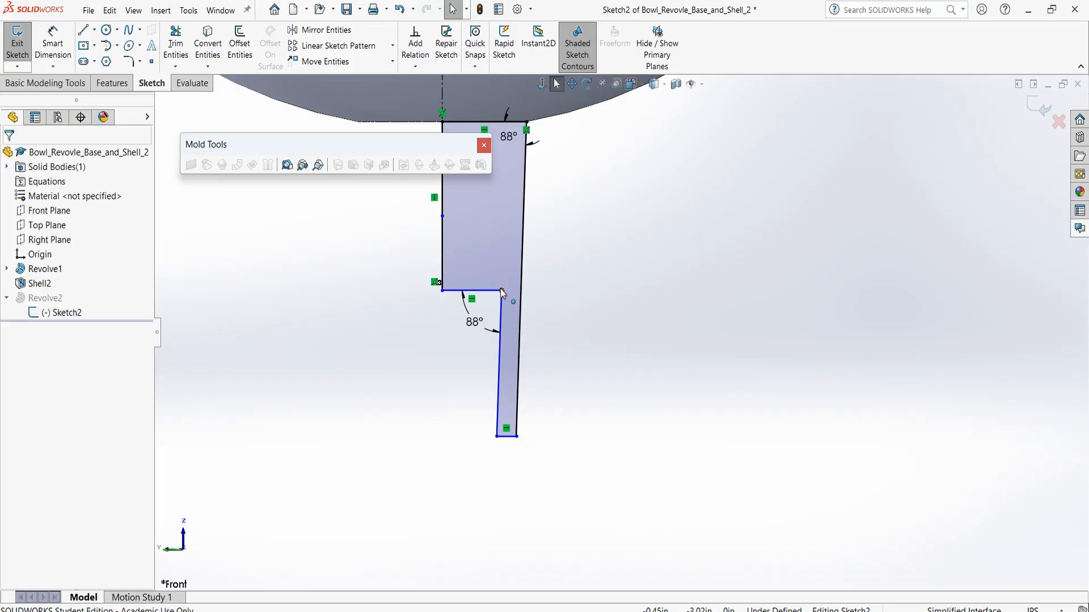
# Step: Move the inner corner of the base ring's recess and set the inner wall angle to 92°
pyautogui.moveTo(501, 290)
pyautogui.mouseDown()
pyautogui.moveTo(482, 305)
pyautogui.moveTo(665, 278)
pyautogui.mouseUp()
pyautogui.doubleClick(481, 324)
pyautogui.click(697, 337)
pyautogui.click(698, 337)
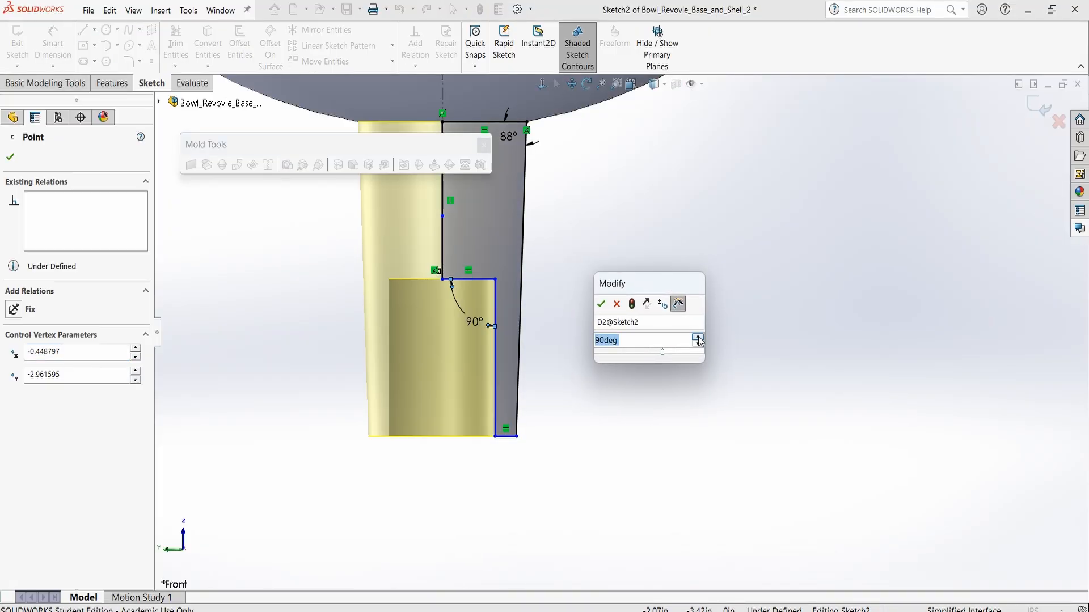
pyautogui.click(698, 337)
pyautogui.click(698, 337)
pyautogui.click(474, 319)
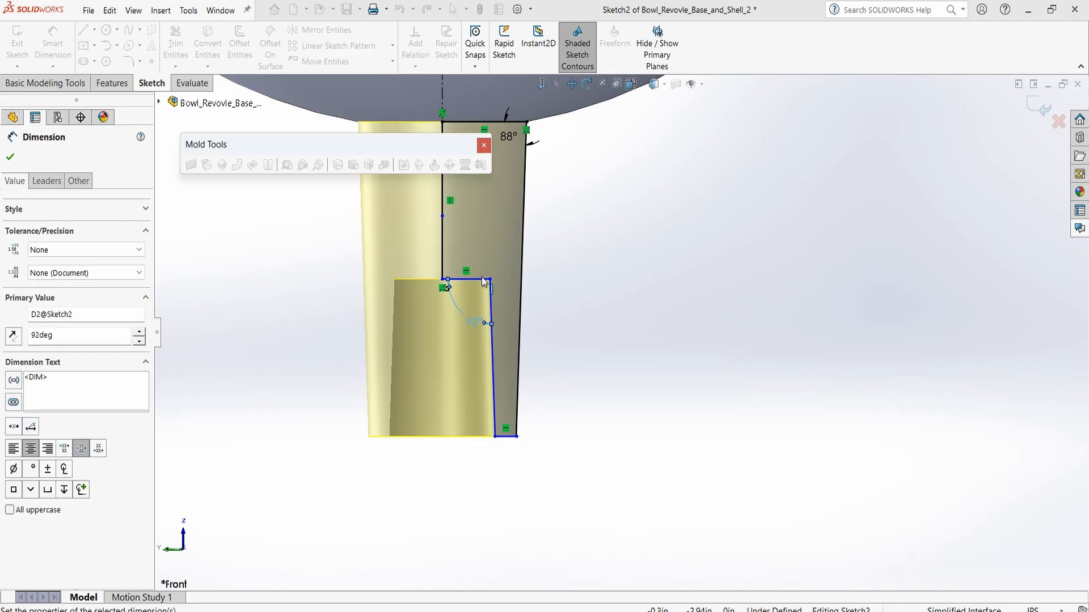
# Step: Shorten the base ring by moving the recess's horizontal edge and the ring's lower edge up toward the bowl, and exit the sketch
pyautogui.moveTo(476, 283); pyautogui.dragTo(474, 188)
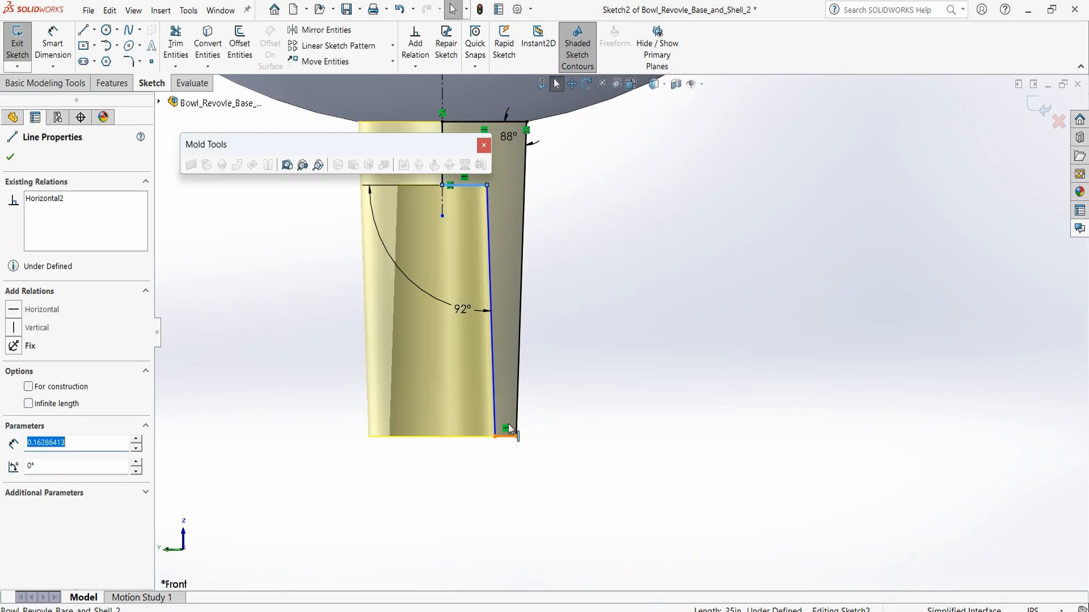
pyautogui.moveTo(509, 429); pyautogui.dragTo(506, 265)
pyautogui.click(578, 286)
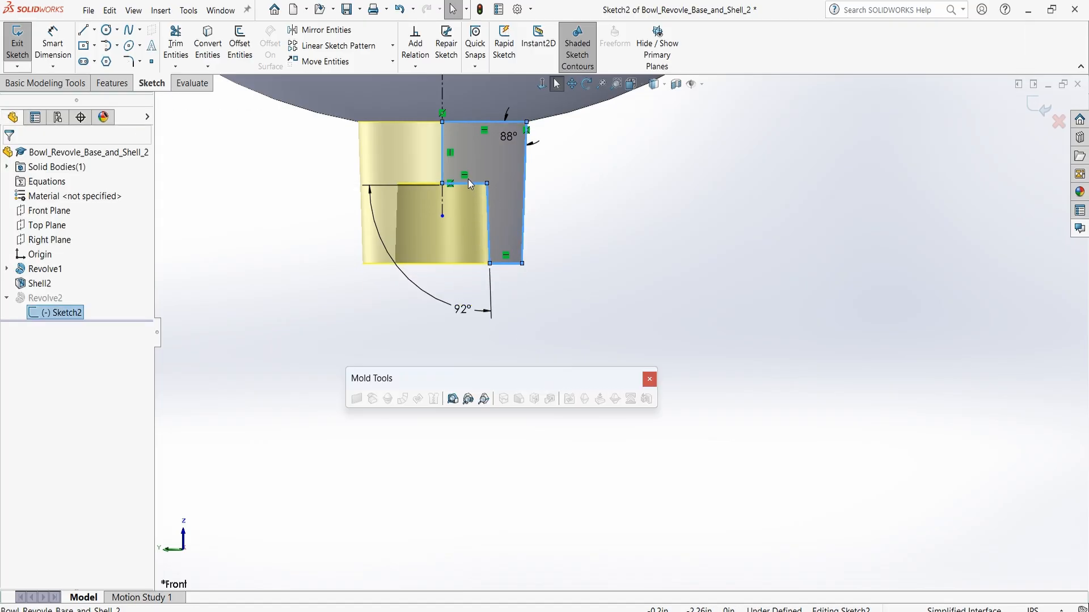
pyautogui.moveTo(468, 179); pyautogui.dragTo(471, 165)
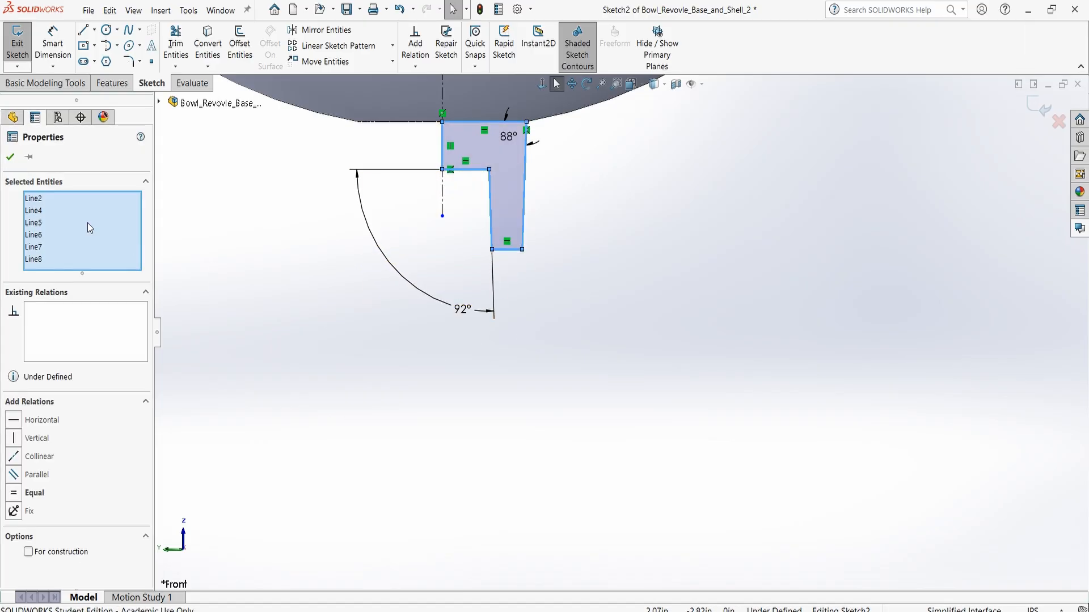
pyautogui.click(257, 253)
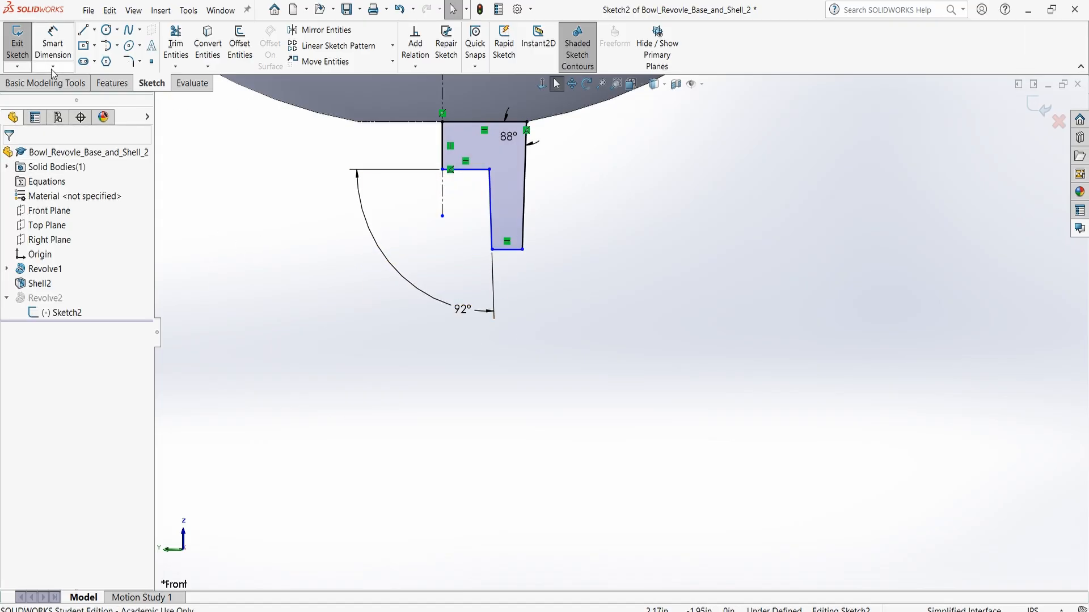
pyautogui.click(17, 44)
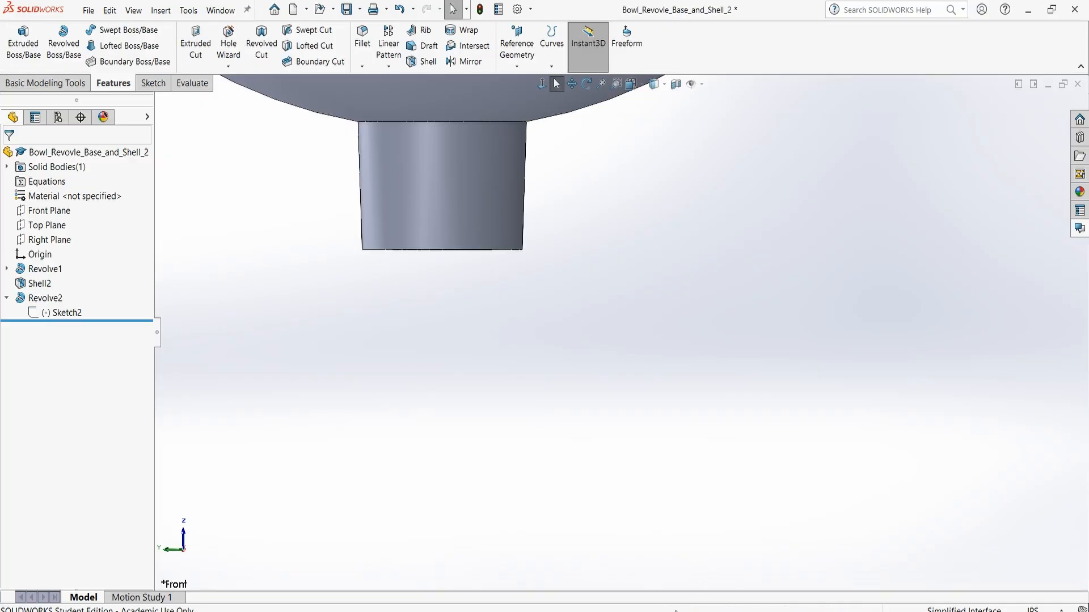
# Step: Switch to the Part12 mold file and roll the feature history forward past Body-Move/Copy2 to separate the mold halves
pyautogui.click(587, 555)
pyautogui.moveTo(629, 291); pyautogui.dragTo(628, 333, button='middle')
pyautogui.click(628, 333)
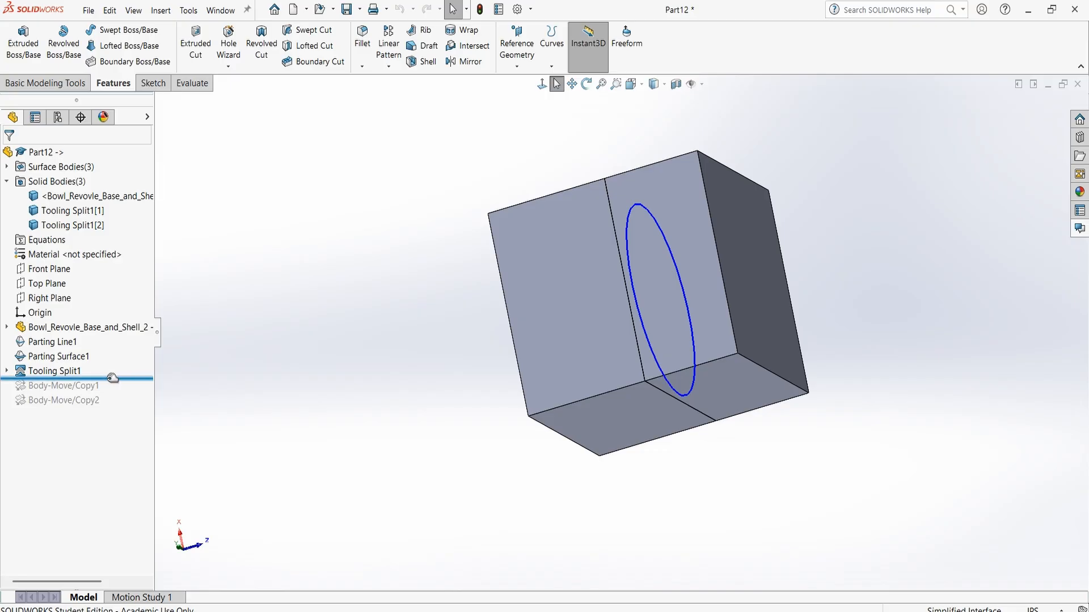
pyautogui.moveTo(108, 377); pyautogui.dragTo(107, 408)
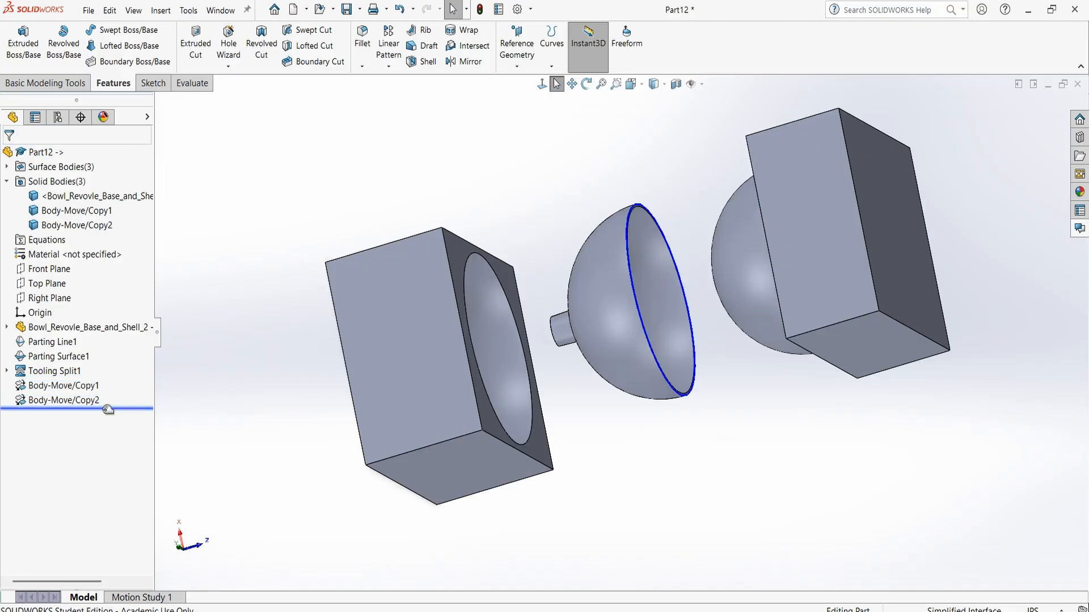
pyautogui.moveTo(558, 421); pyautogui.dragTo(389, 396, button='middle')
# Step: Open the parting line's definition, examine the draft colors outside and inside the bowl, close it, and show the mold in isometric view
pyautogui.click(57, 343)
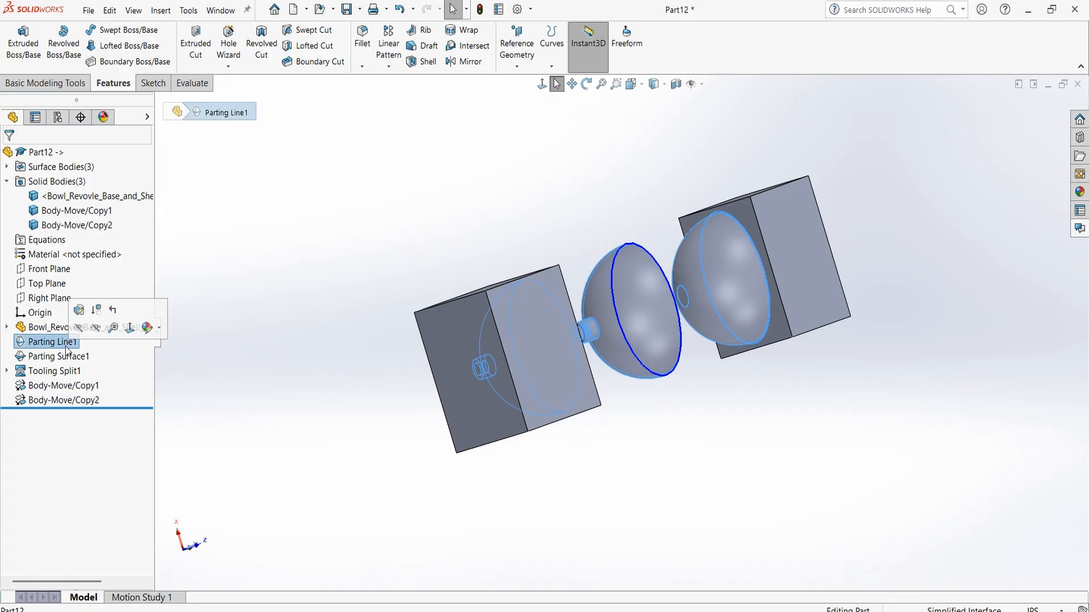
pyautogui.click(78, 310)
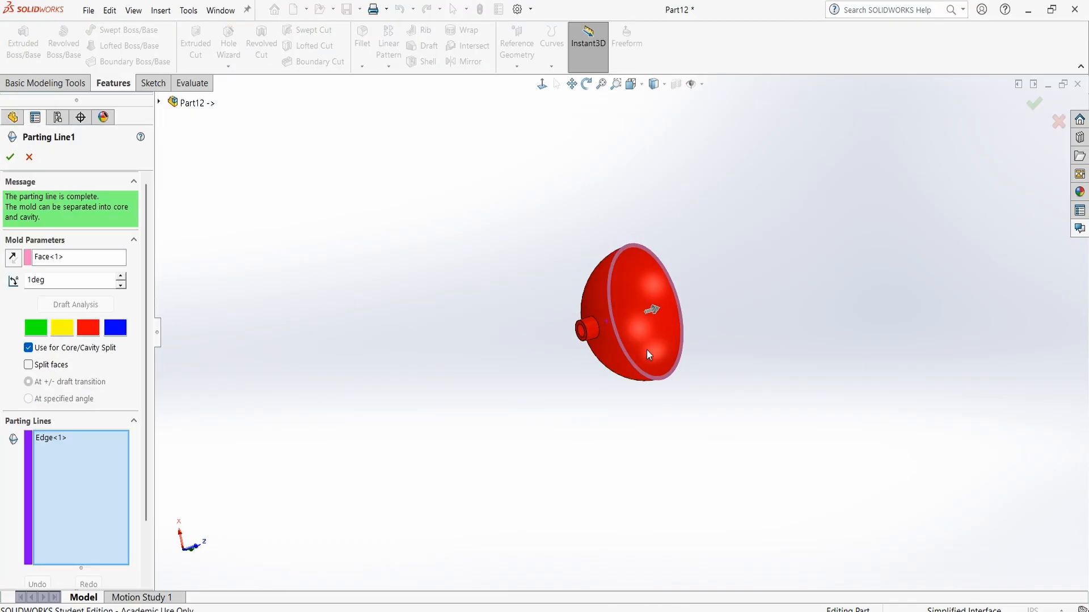
pyautogui.moveTo(546, 294); pyautogui.dragTo(432, 346, button='middle')
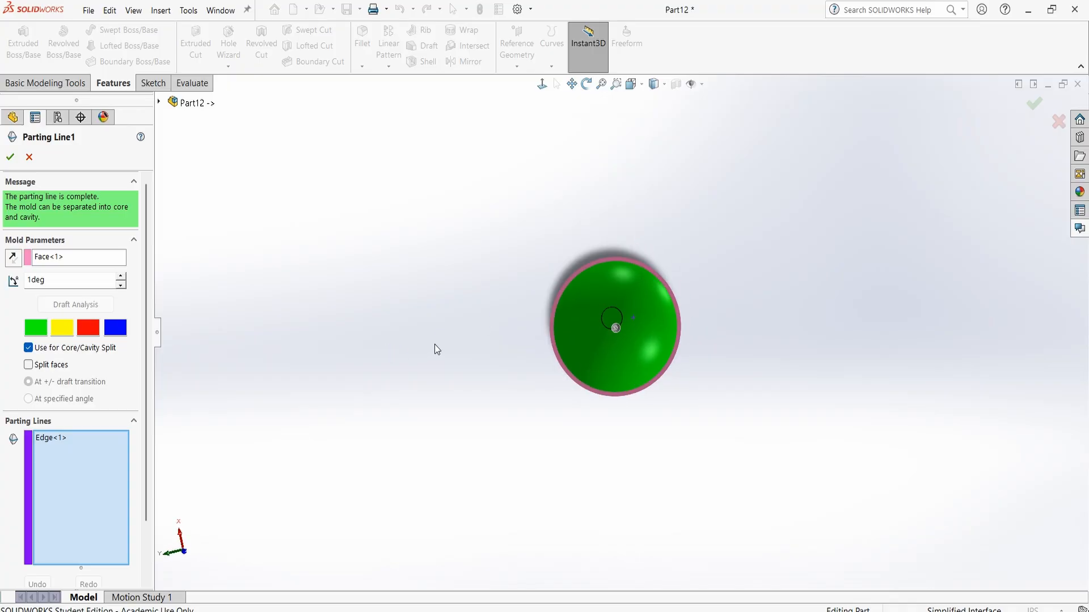
pyautogui.moveTo(364, 384); pyautogui.dragTo(419, 295, button='middle')
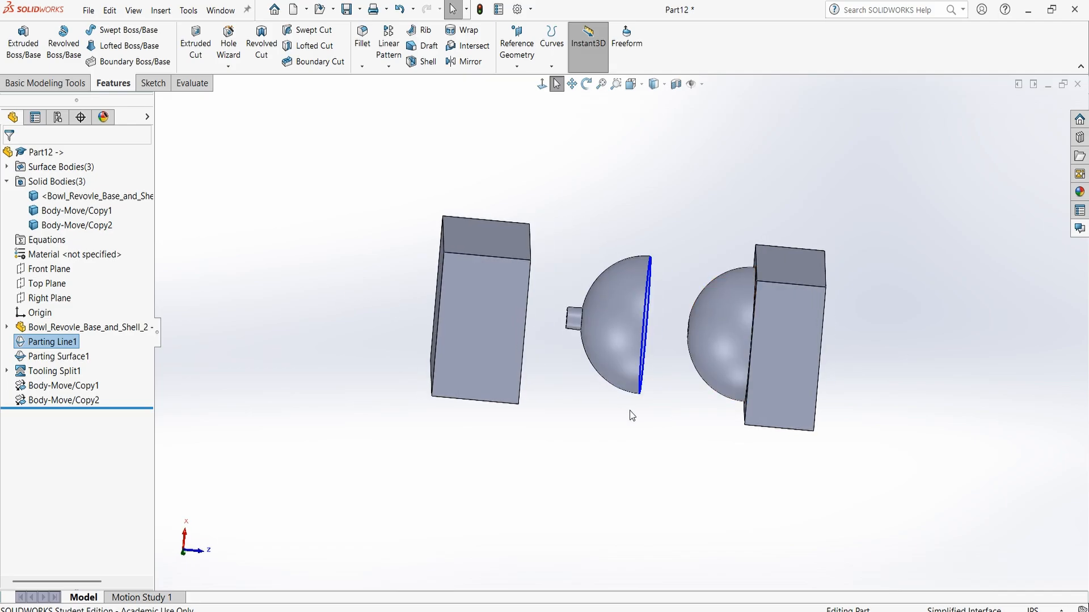
pyautogui.click(643, 84)
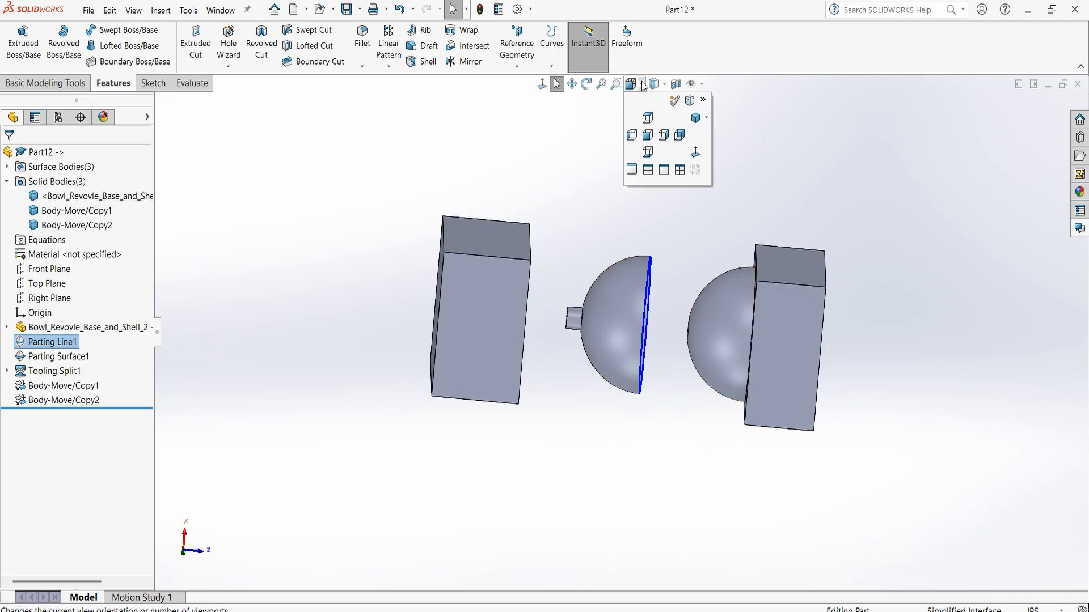
pyautogui.click(695, 117)
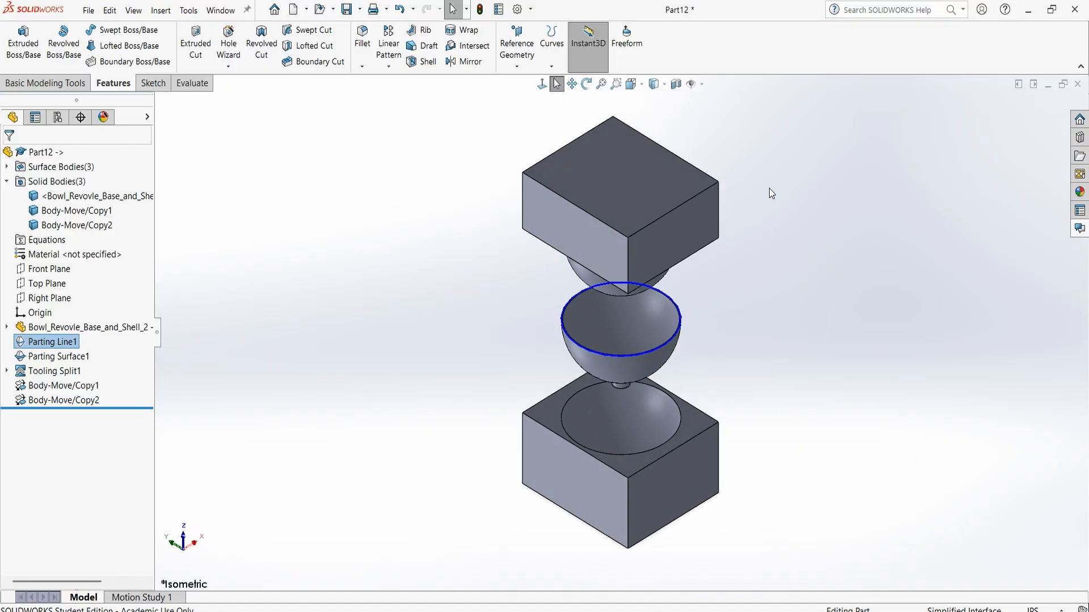